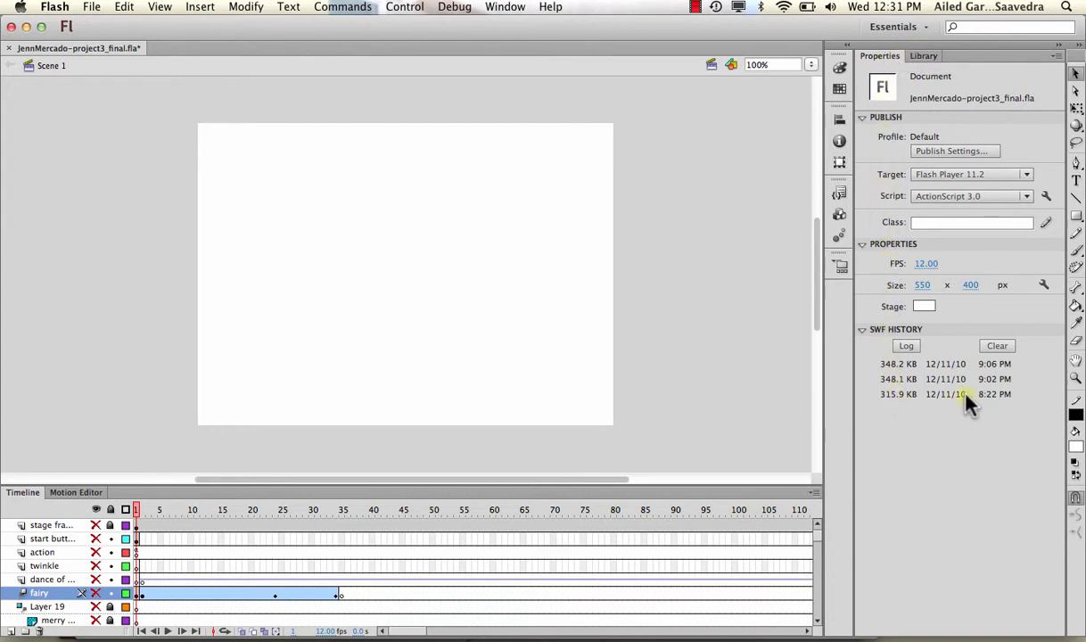
Preview the blink light2 and christmas lights green symbols in the library, and return to the document properties
click(926, 55)
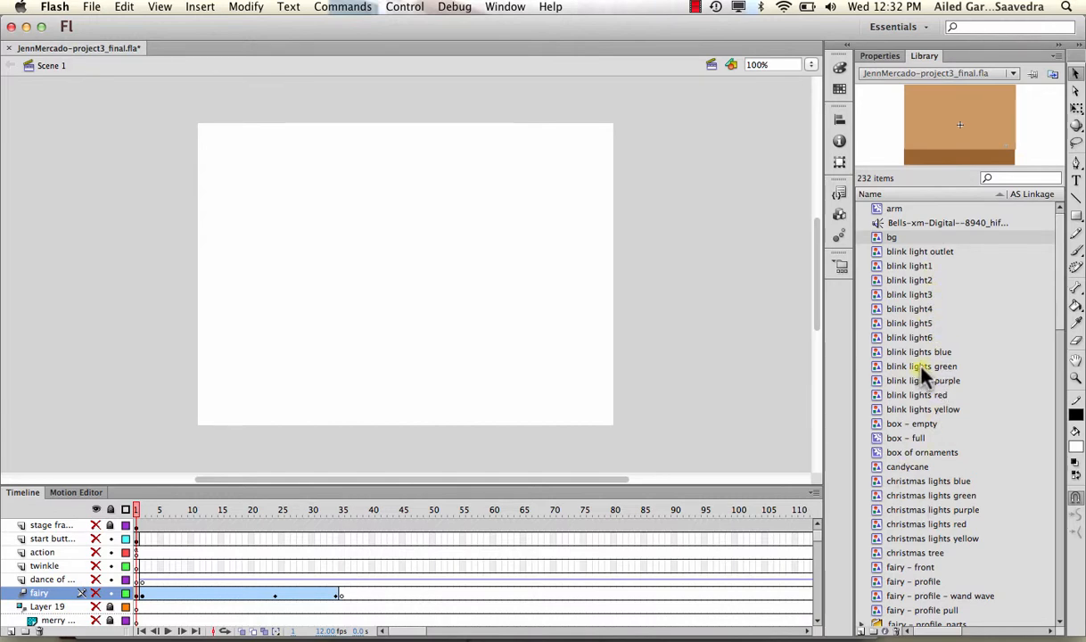
click(910, 280)
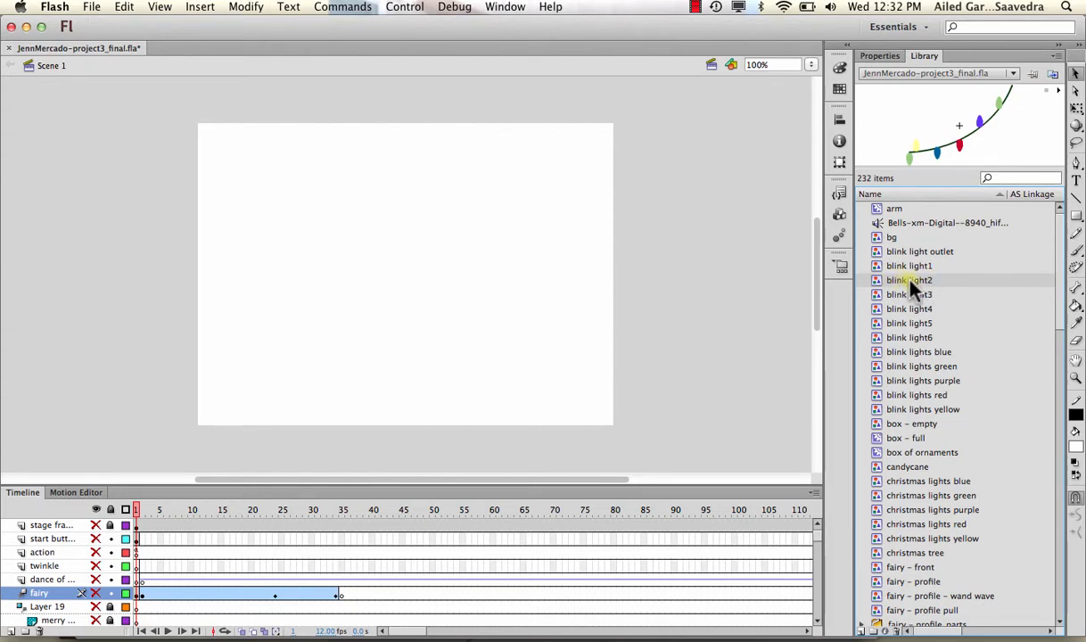
click(1058, 91)
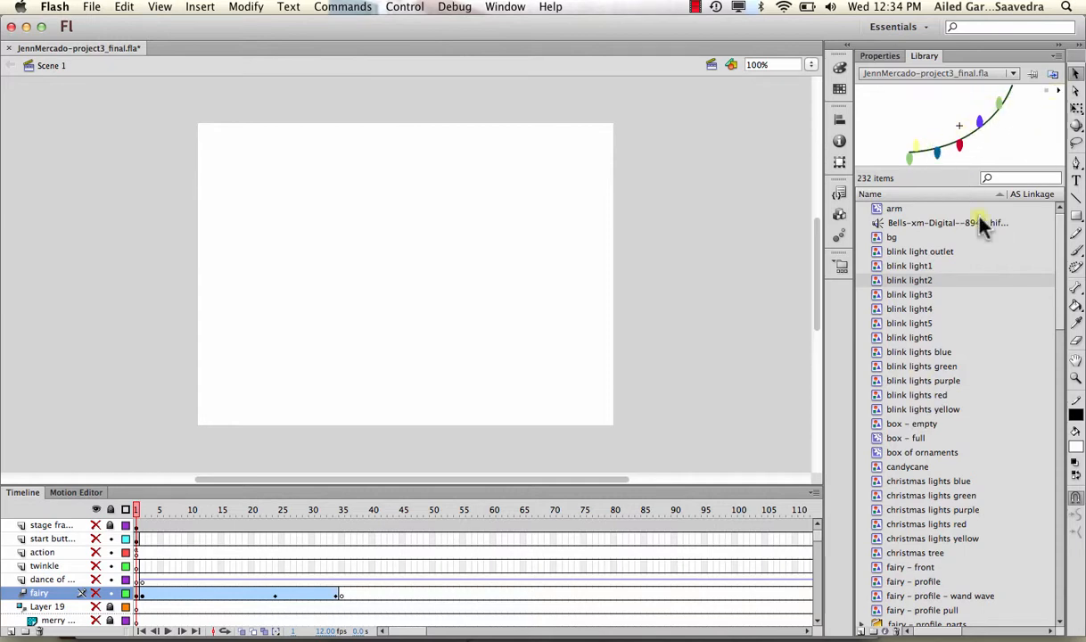
click(929, 496)
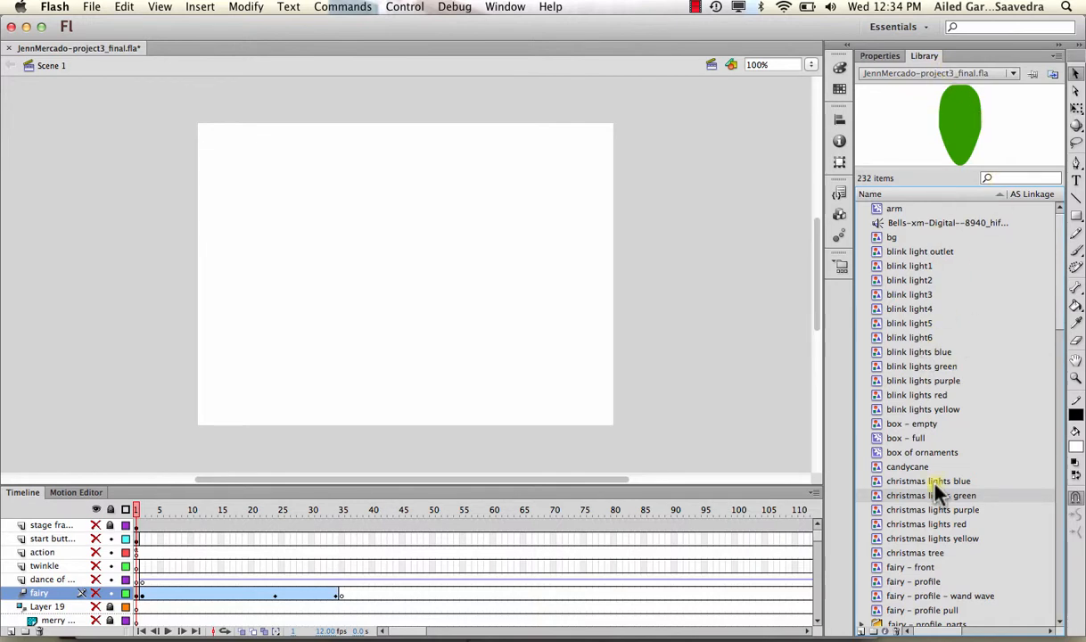
click(887, 57)
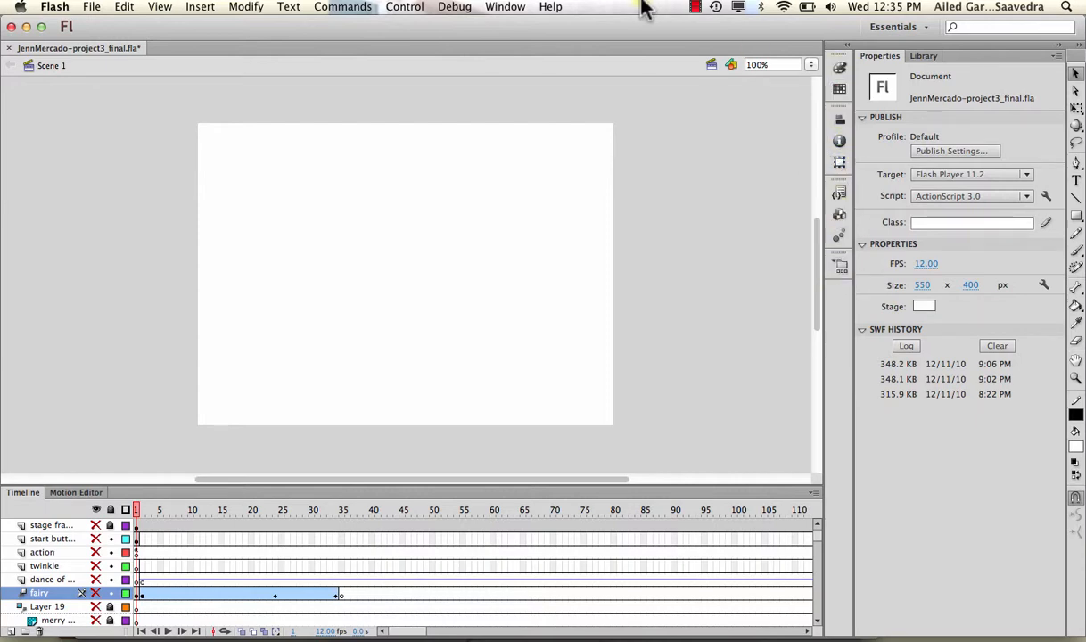
click(504, 7)
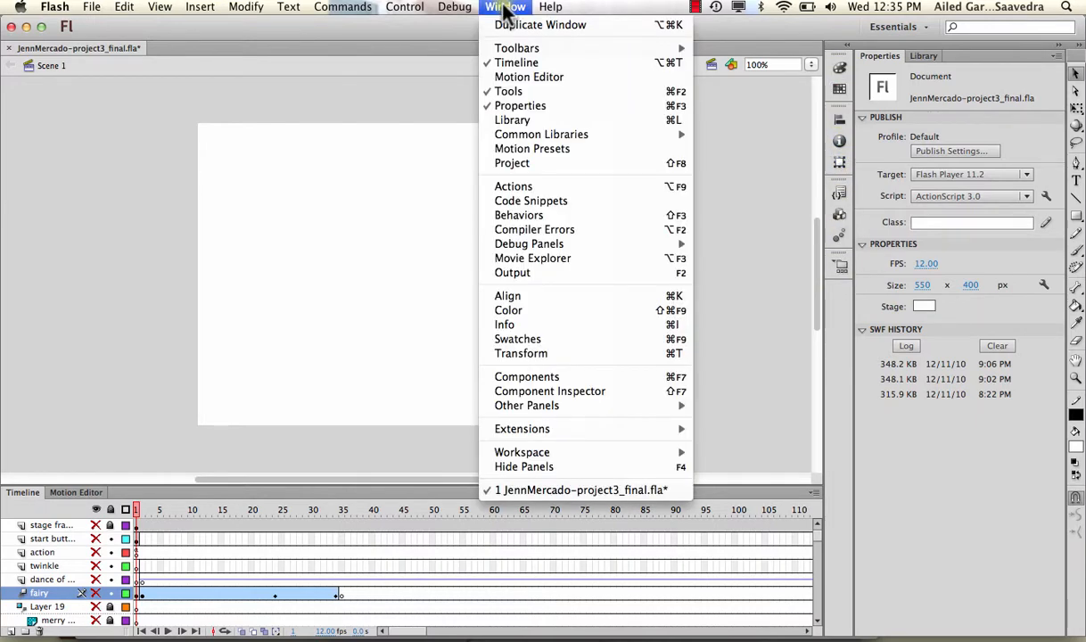
mouse_move(511, 50)
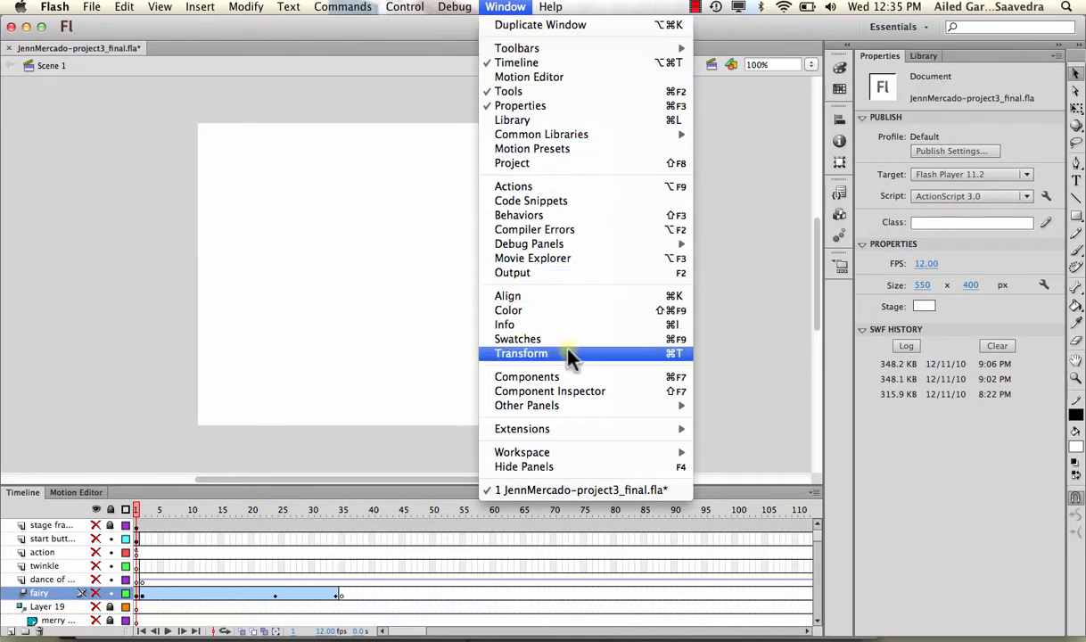
click(513, 7)
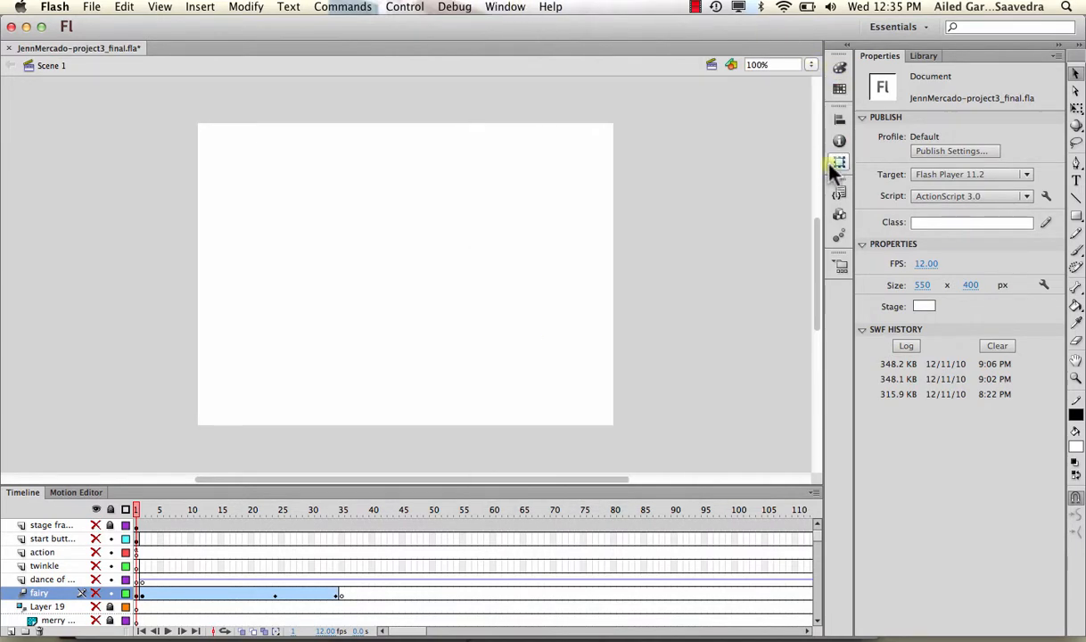
Reset the Essentials workspace to its default layout
click(928, 27)
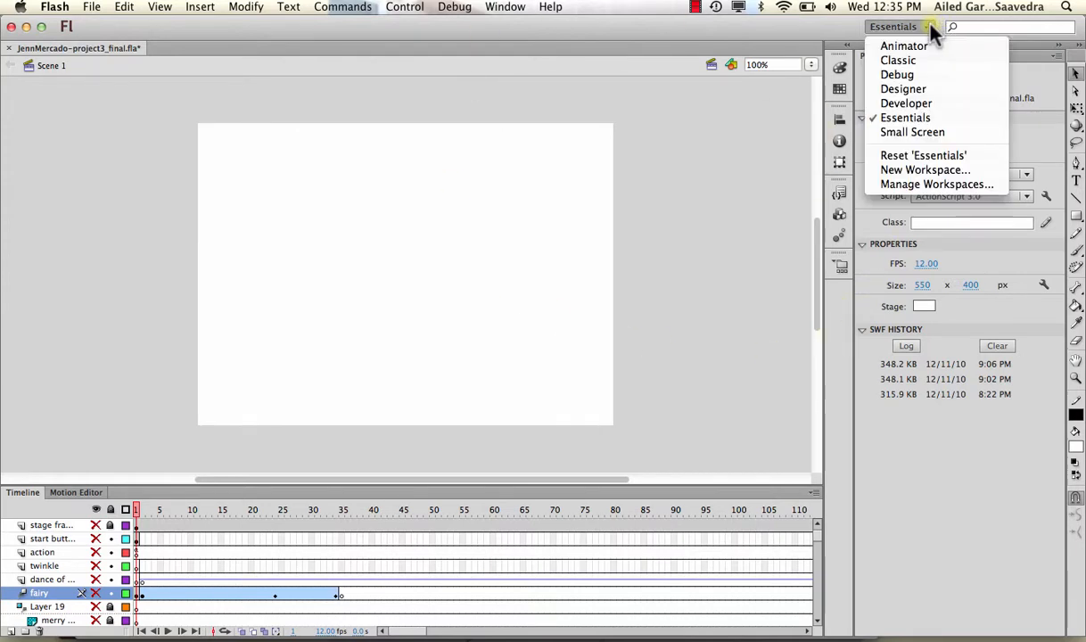
click(928, 157)
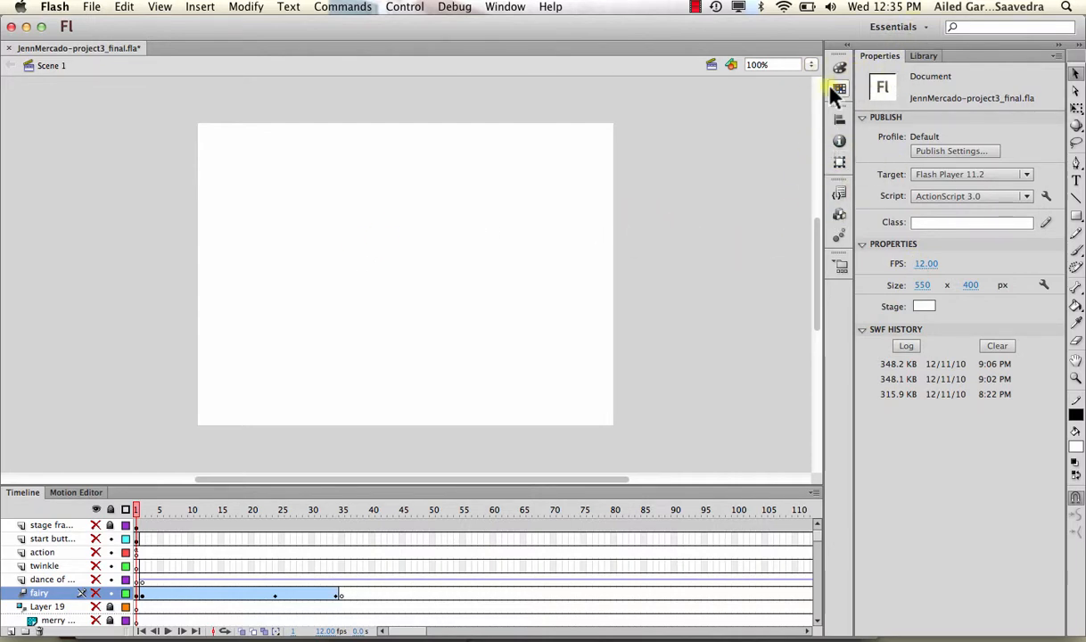
click(916, 27)
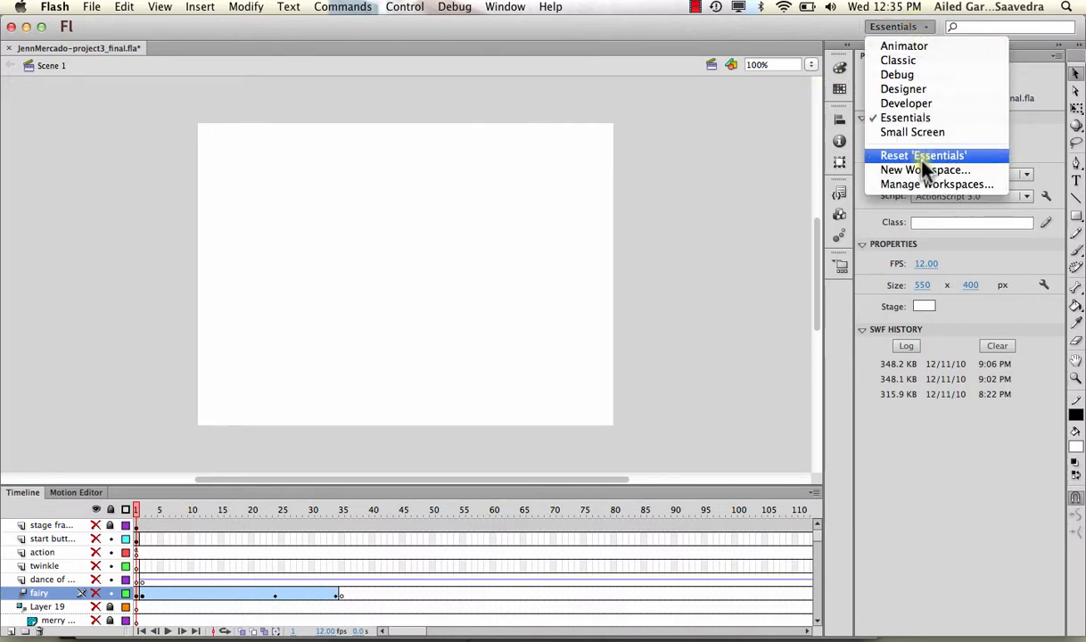
click(914, 30)
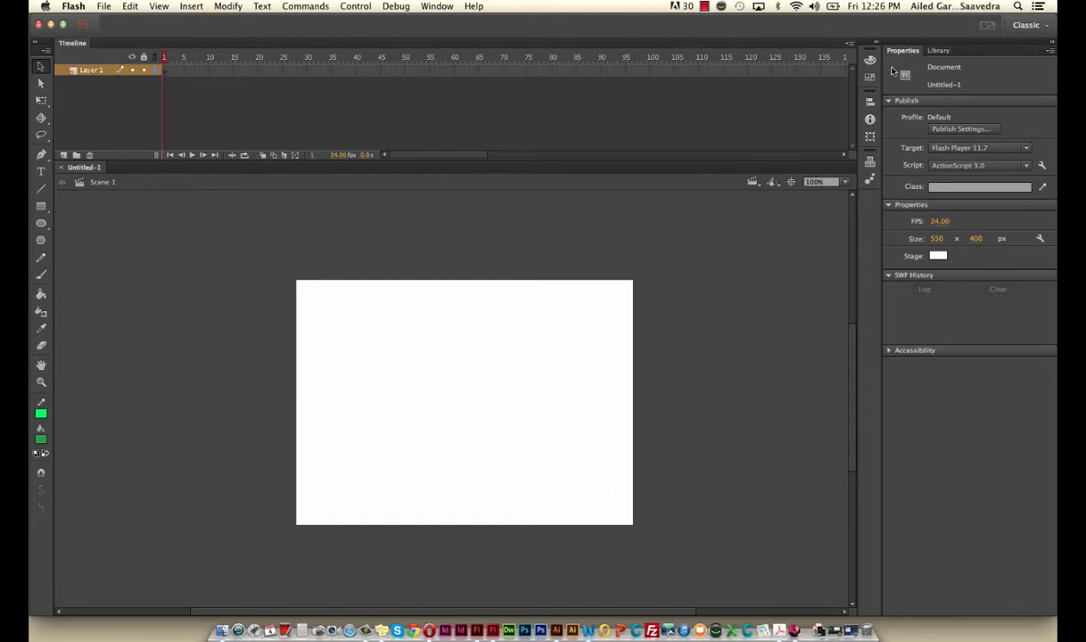
Switch the workspace to Essentials and back to Classic, and move the Timeline from above the stage to below it
click(1028, 26)
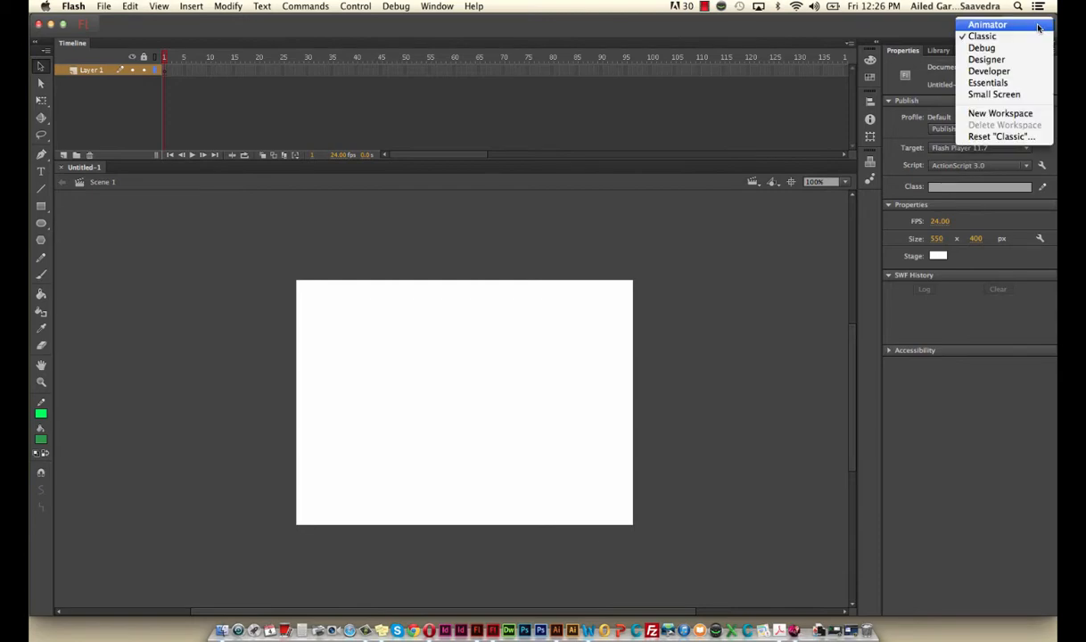
click(1025, 81)
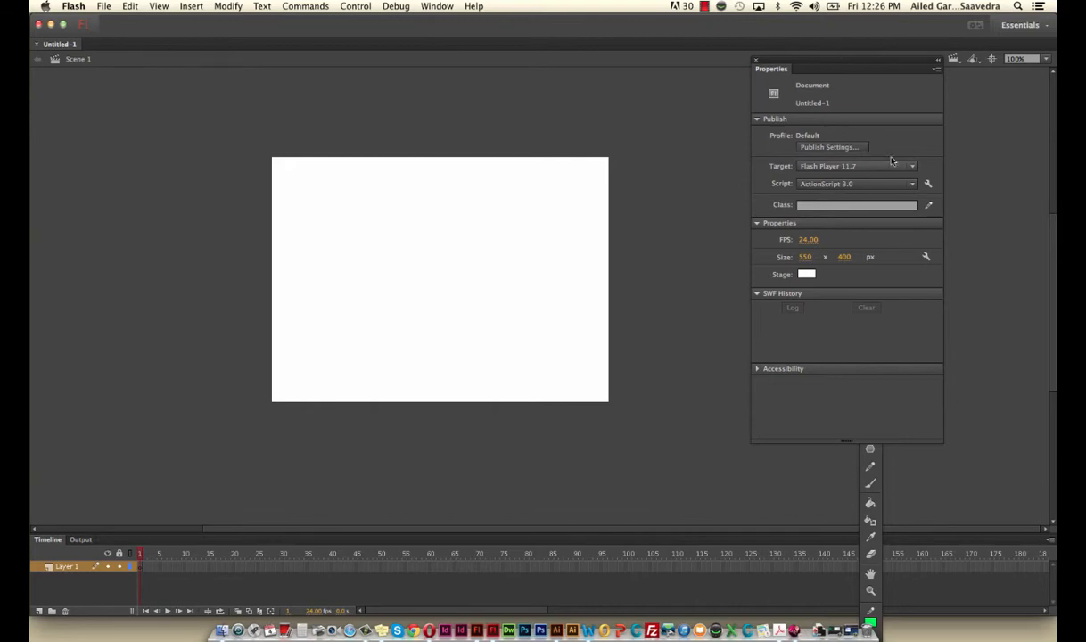
click(1021, 25)
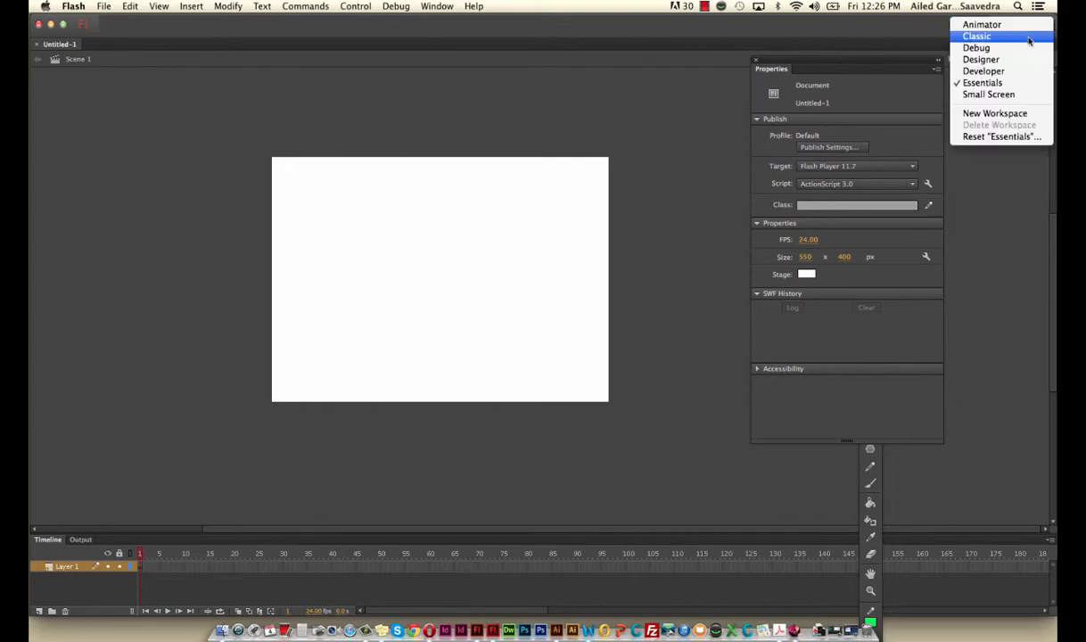
click(1023, 36)
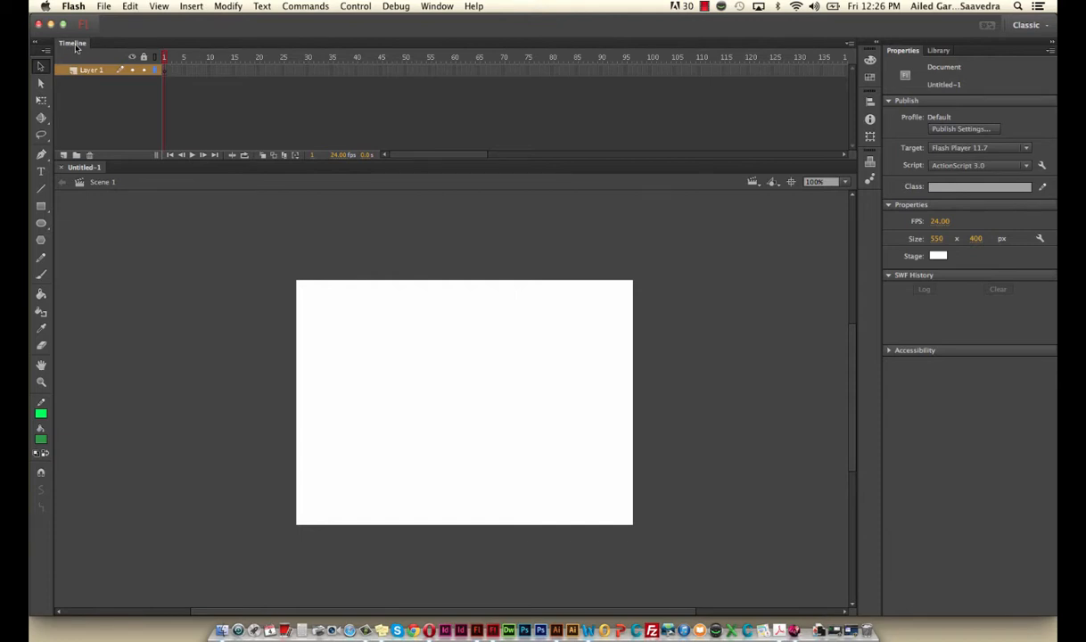
drag(78, 43, 80, 615)
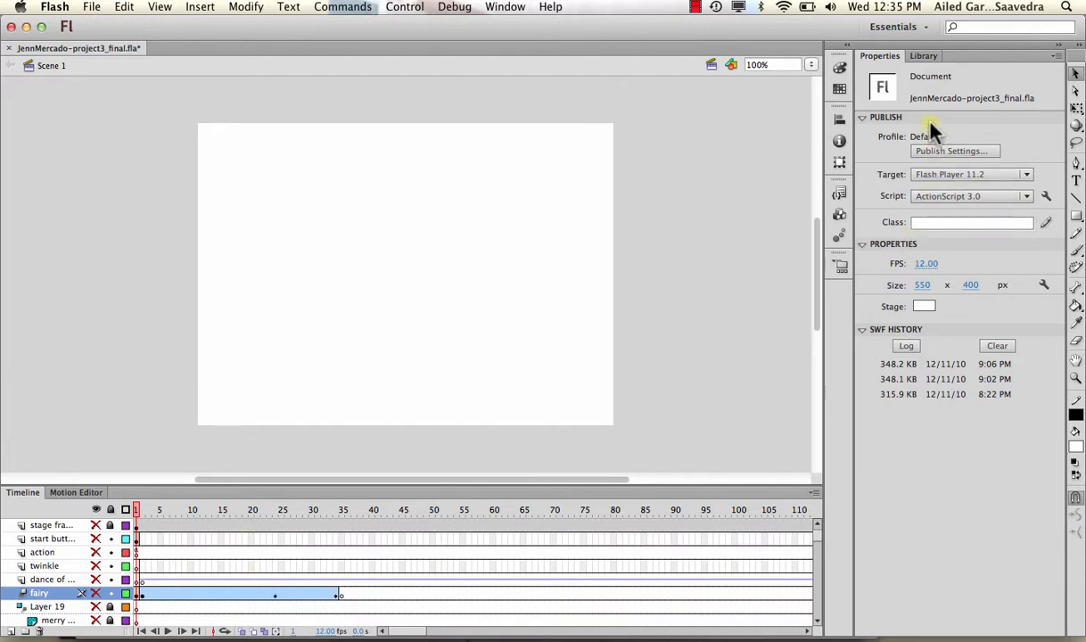
Bring up the library, unhide all timeline layers, and preview frame 7 before returning the playhead to frame 1
click(925, 57)
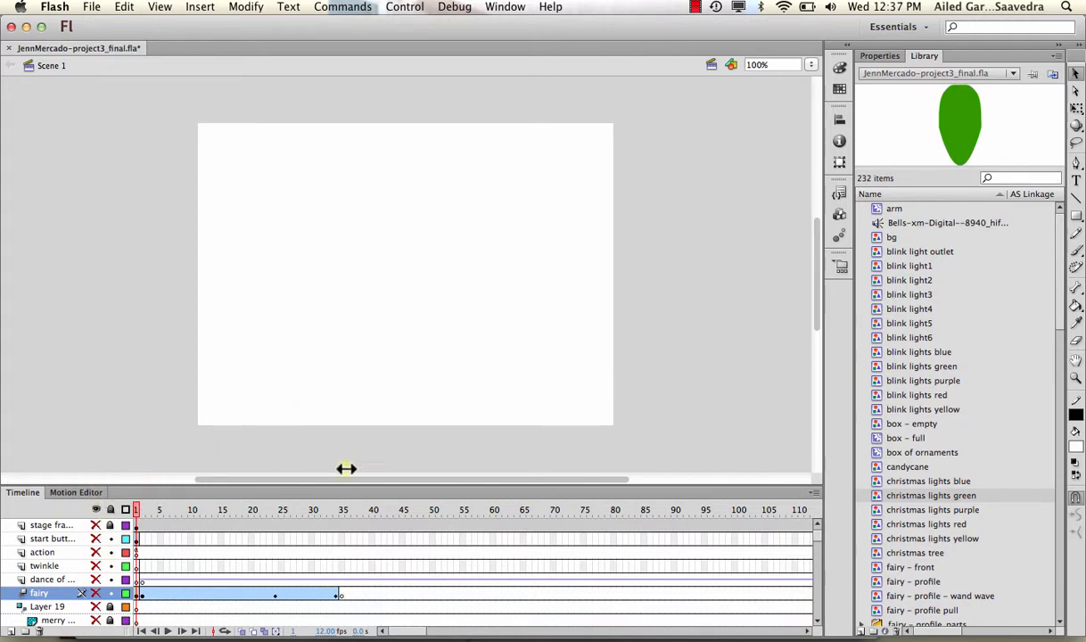
click(94, 510)
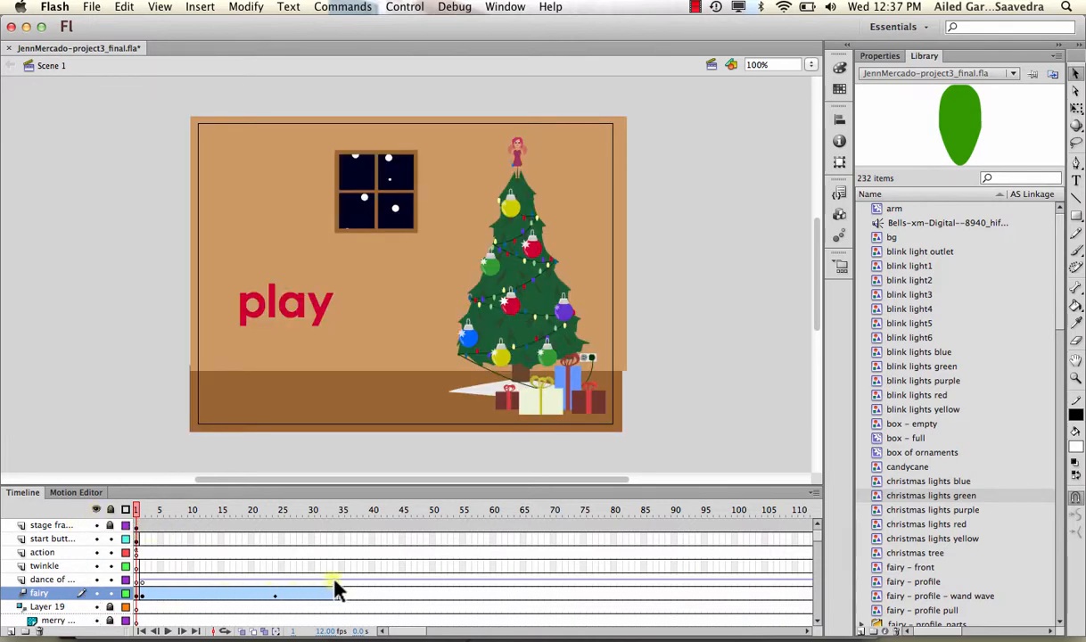
click(175, 533)
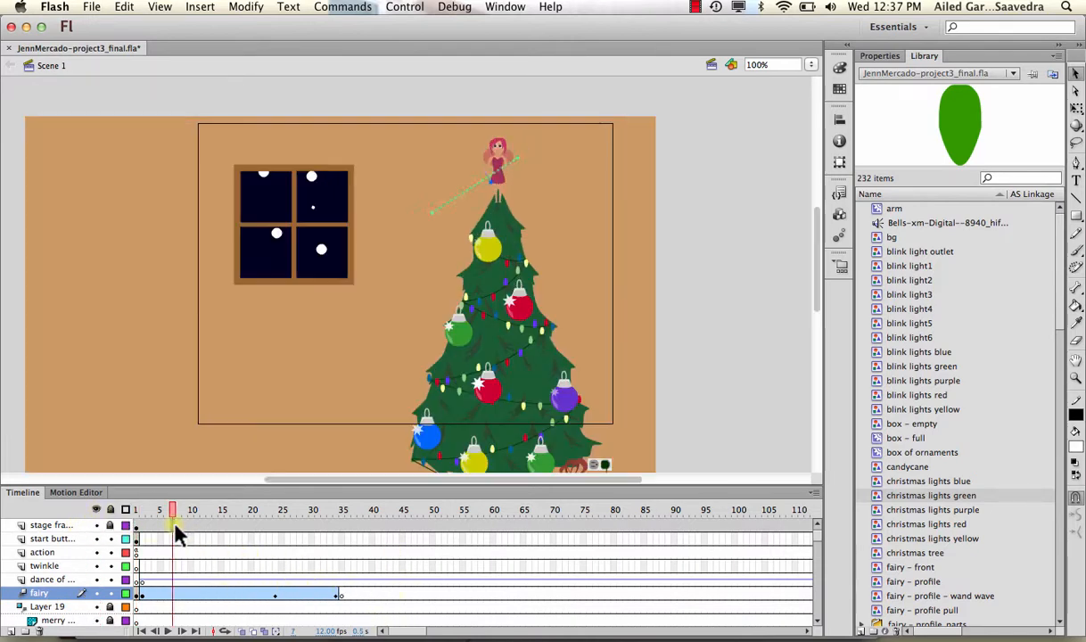
drag(157, 514, 135, 516)
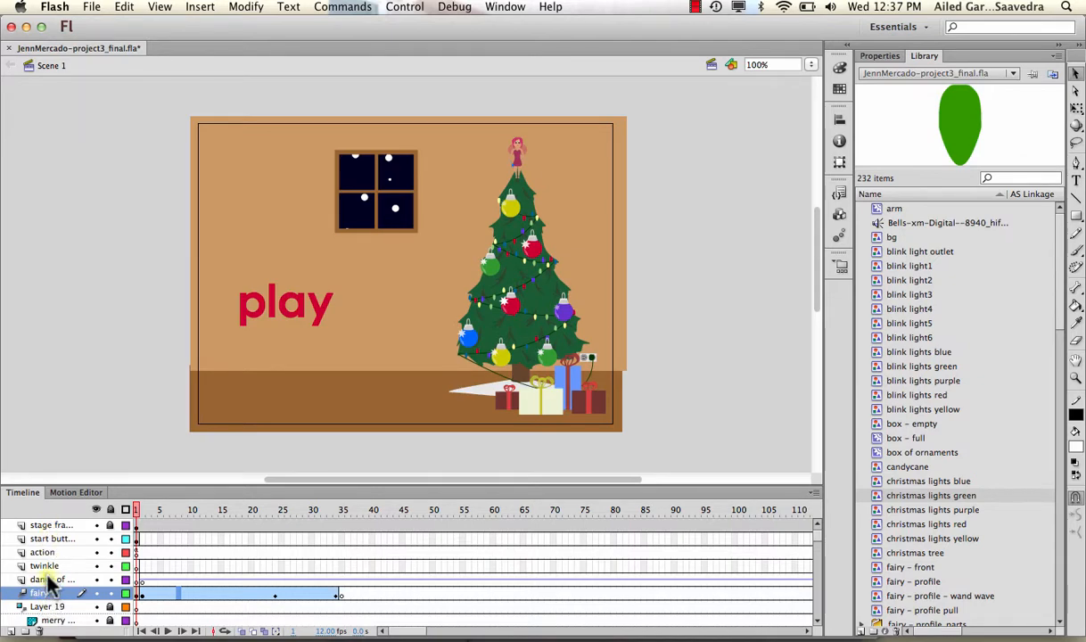
Select the timeline layers one after another, from the stage frame layer down to the fairy layer
click(49, 525)
click(45, 544)
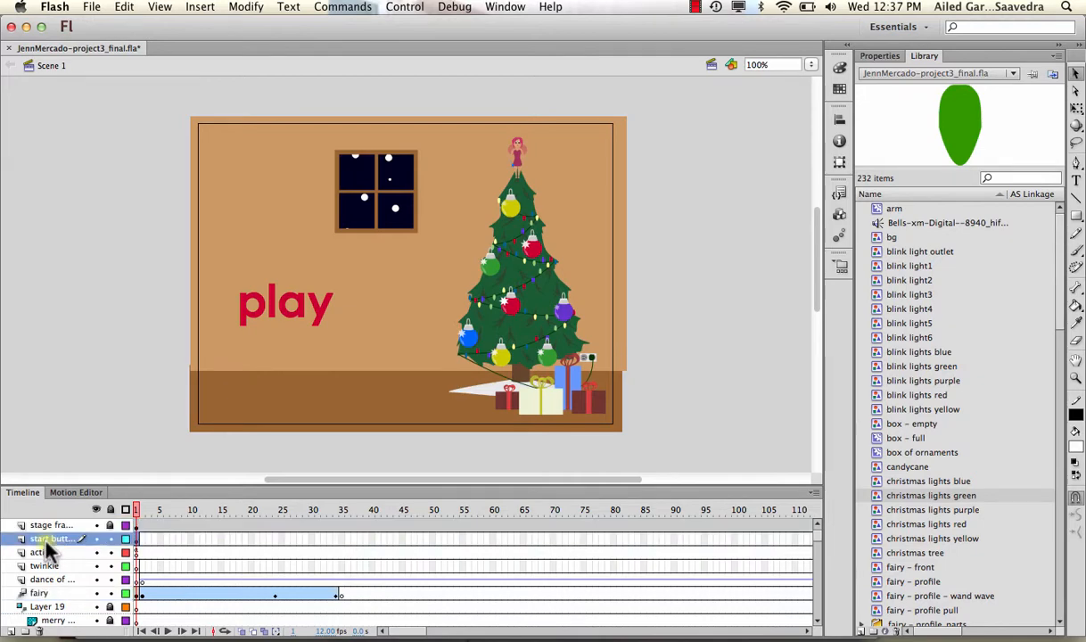
click(42, 556)
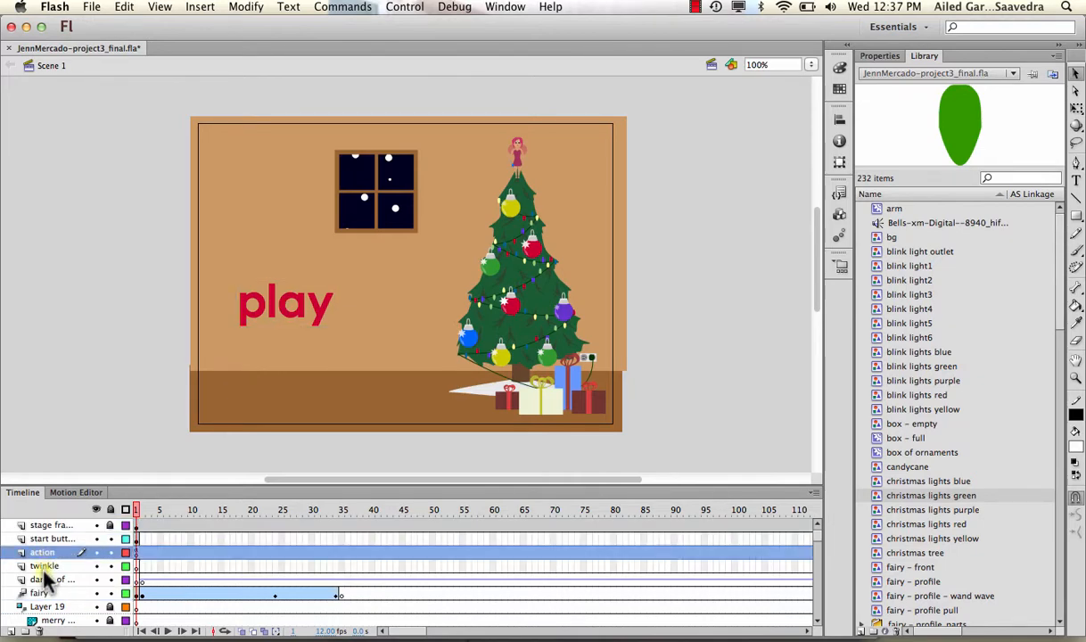
click(42, 566)
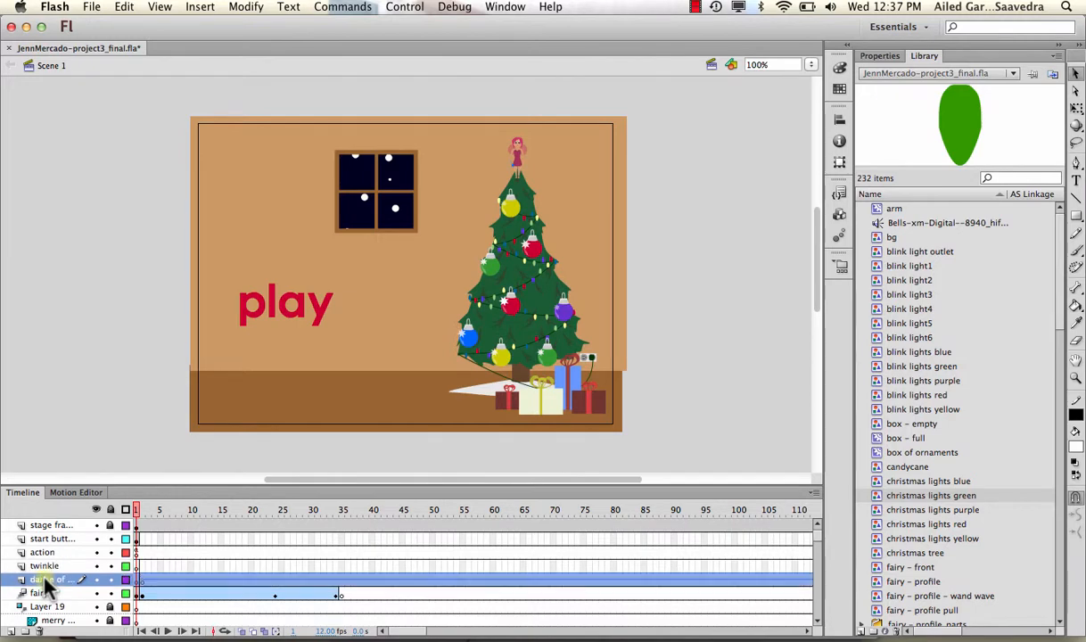
click(45, 592)
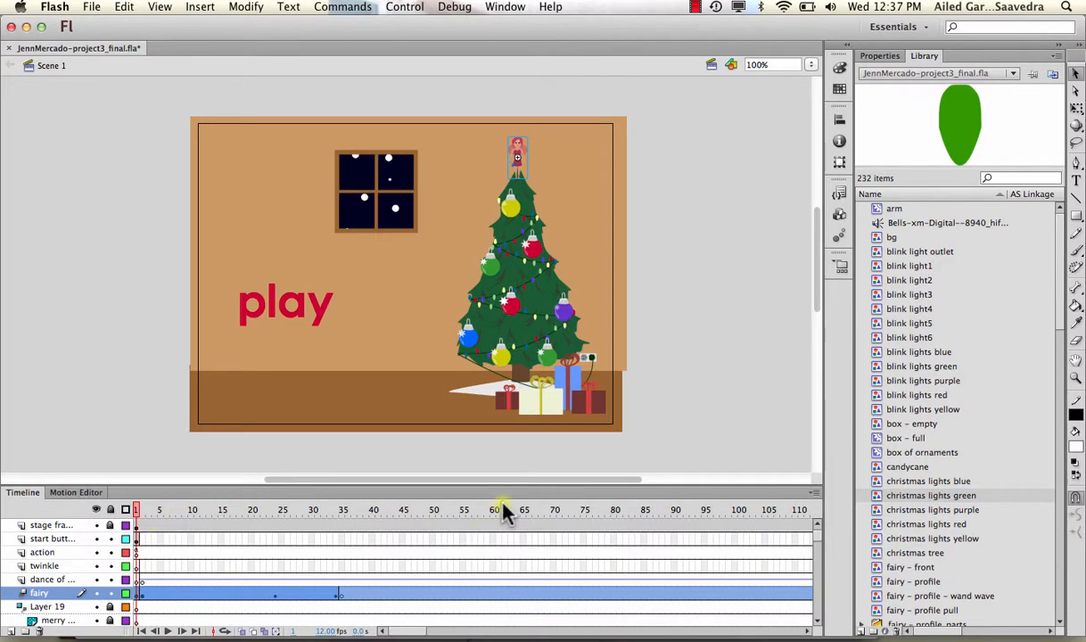
Scrub the playhead through the animation, view the document properties, preview up to frame 12, and return to frame 1
drag(503, 509, 143, 511)
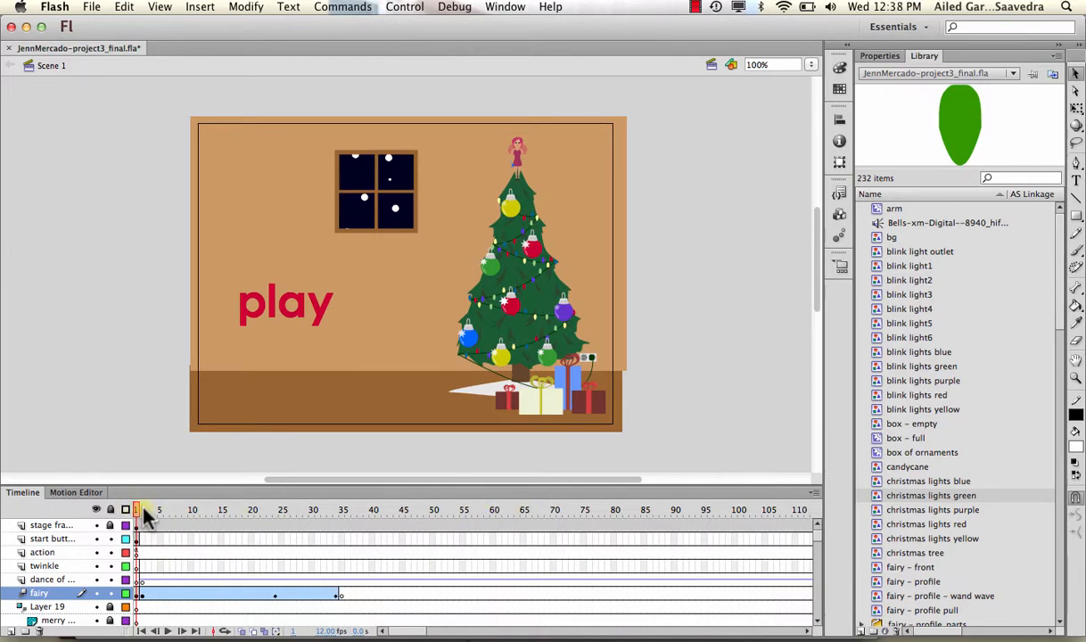
click(881, 56)
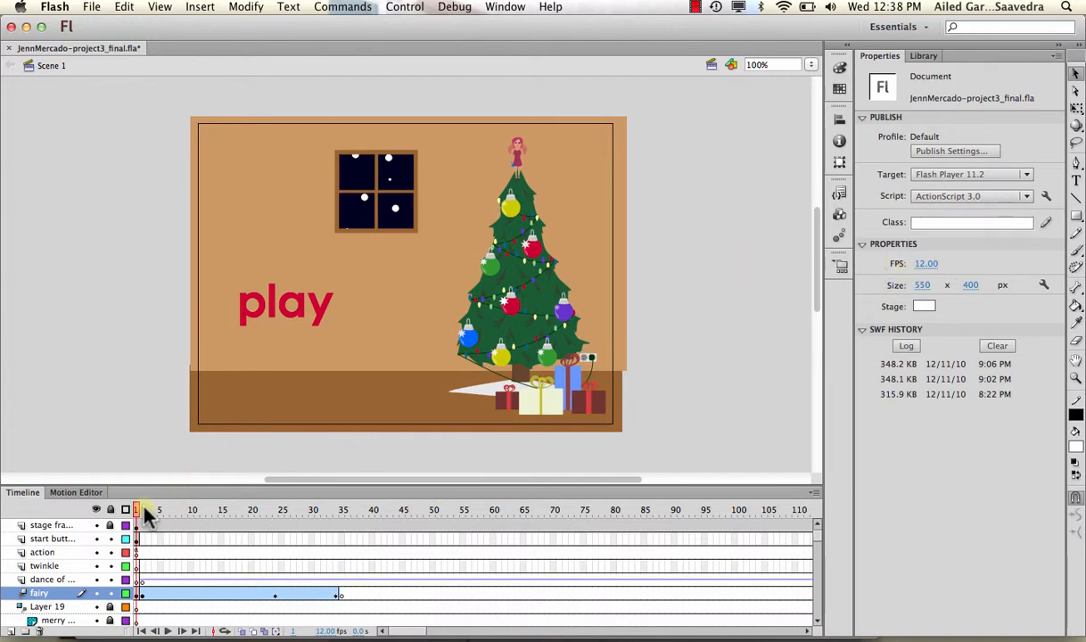
drag(135, 513, 205, 508)
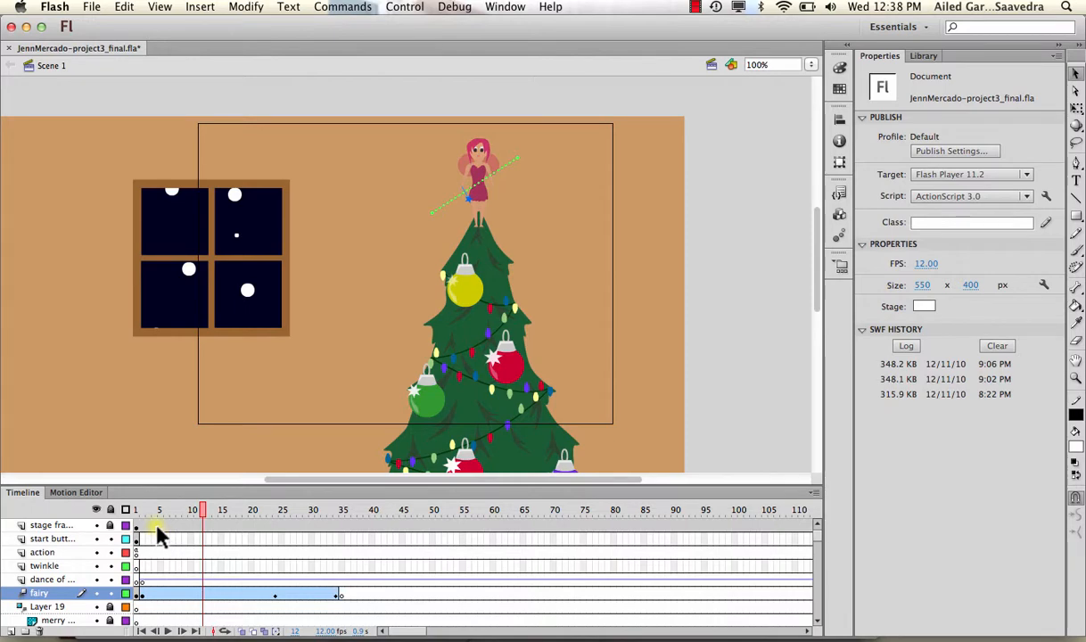
drag(175, 514, 129, 521)
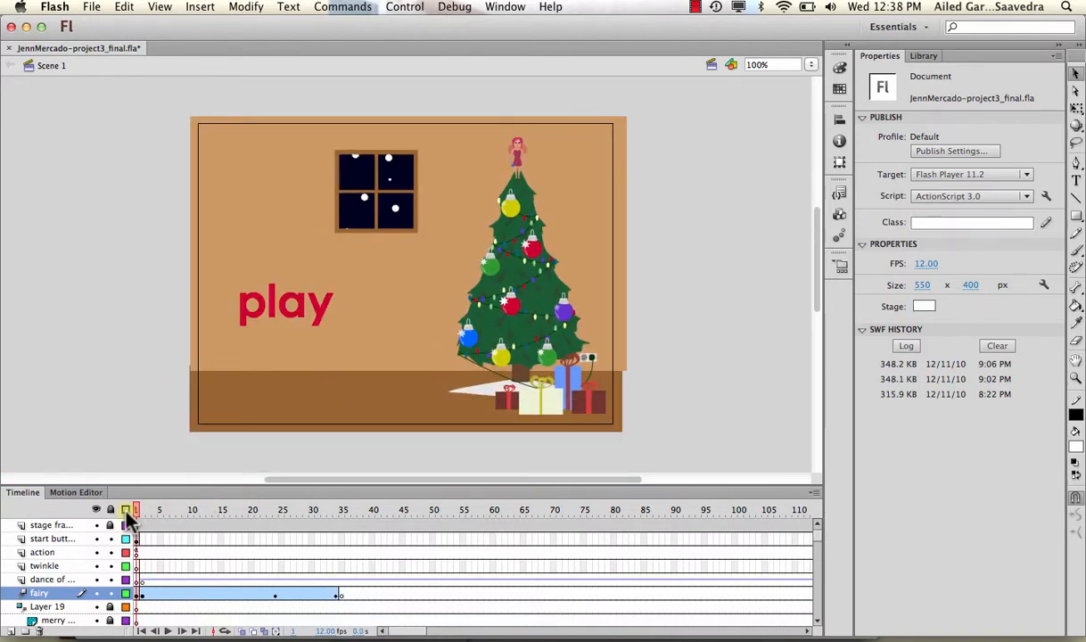
mouse_move(128, 521)
mouse_down()
mouse_move(236, 522)
mouse_move(138, 517)
mouse_up()
mouse_move(138, 508)
mouse_down()
mouse_move(170, 513)
mouse_move(140, 514)
mouse_up()
Select the start button layer and compare the stage at frame 5 with frame 1
click(67, 540)
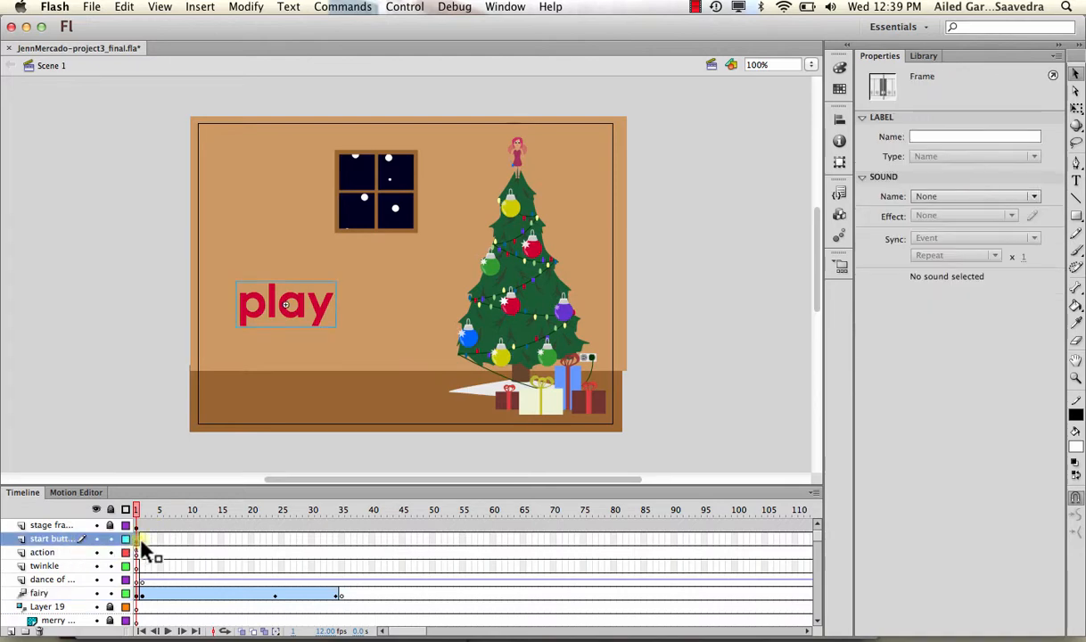
drag(138, 515, 161, 511)
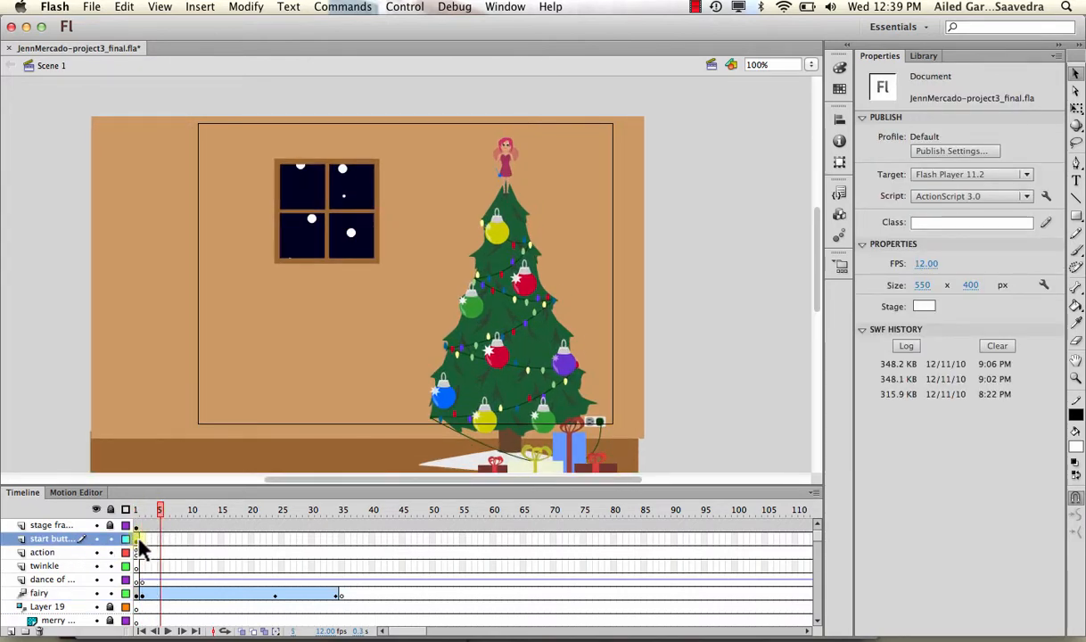
click(138, 509)
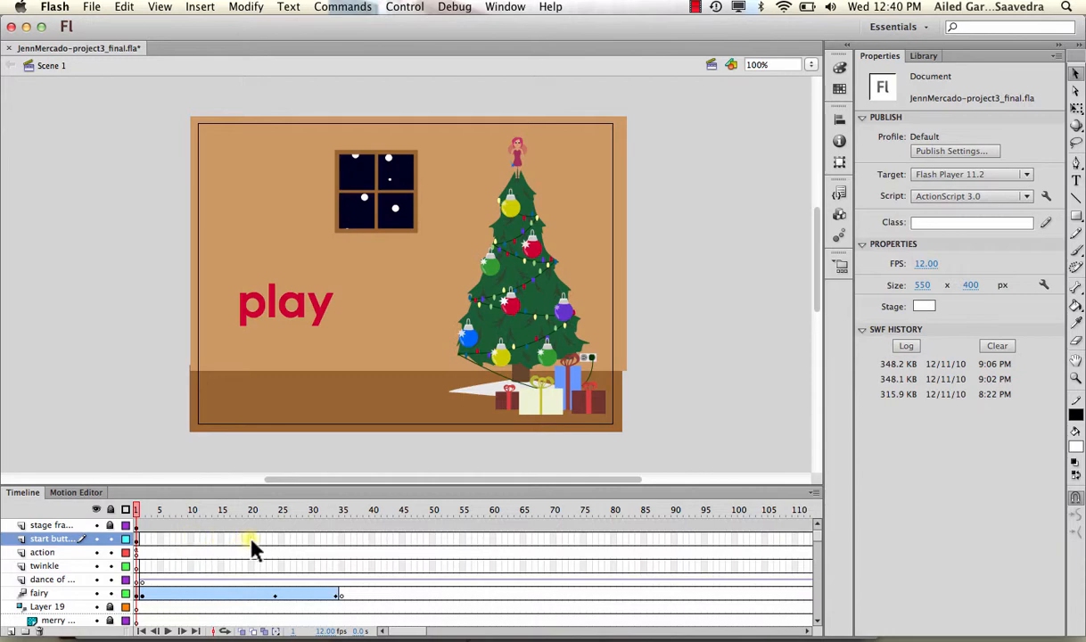
Inspect the properties of frame 4 on the stage frame layer and of the fairy layer's motion tween at frame 7
click(154, 527)
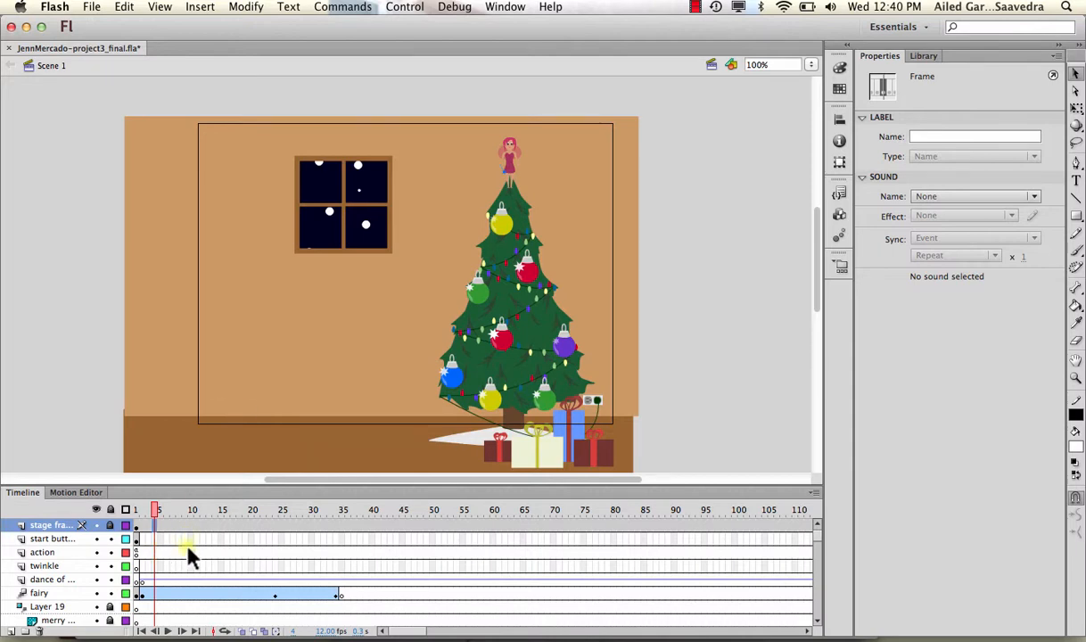
click(173, 595)
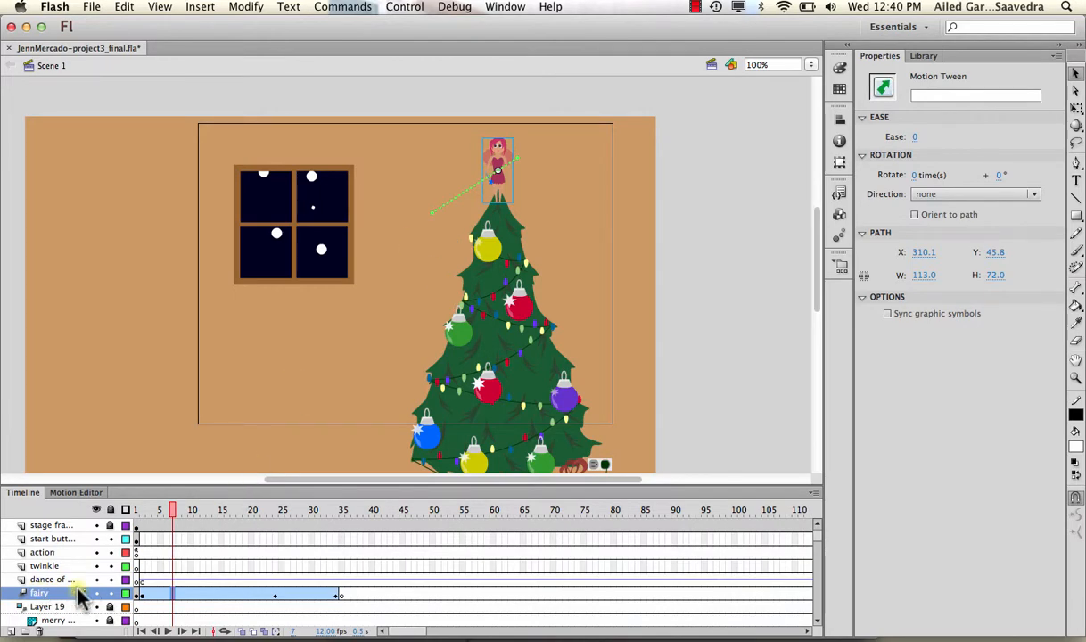
click(174, 507)
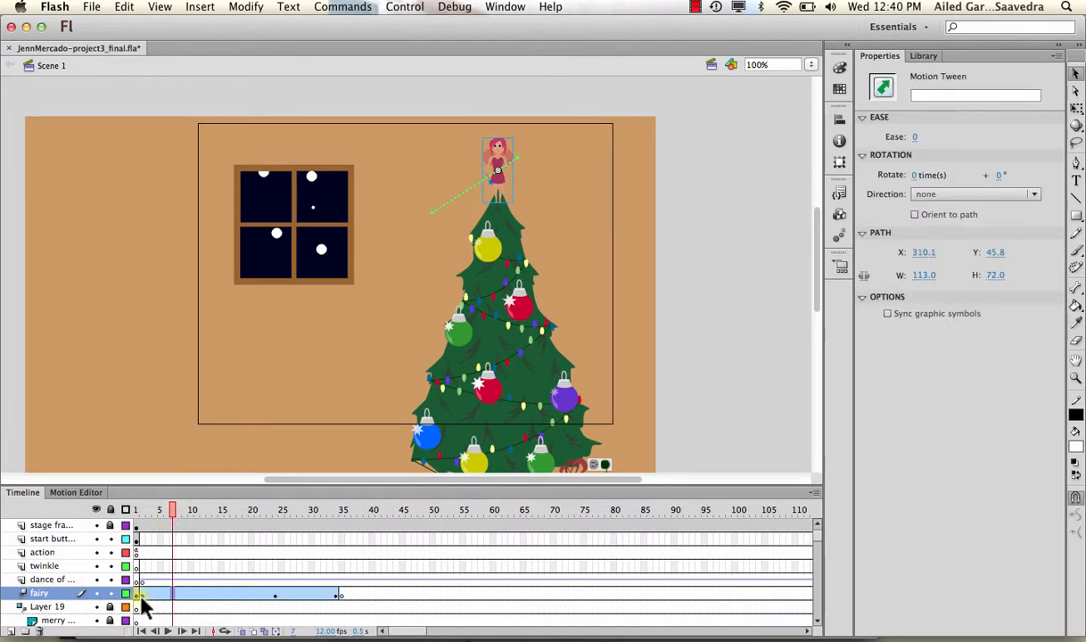
Compare the stage at frame 1 and frame 2, and scrub the playhead to frame 15
click(136, 510)
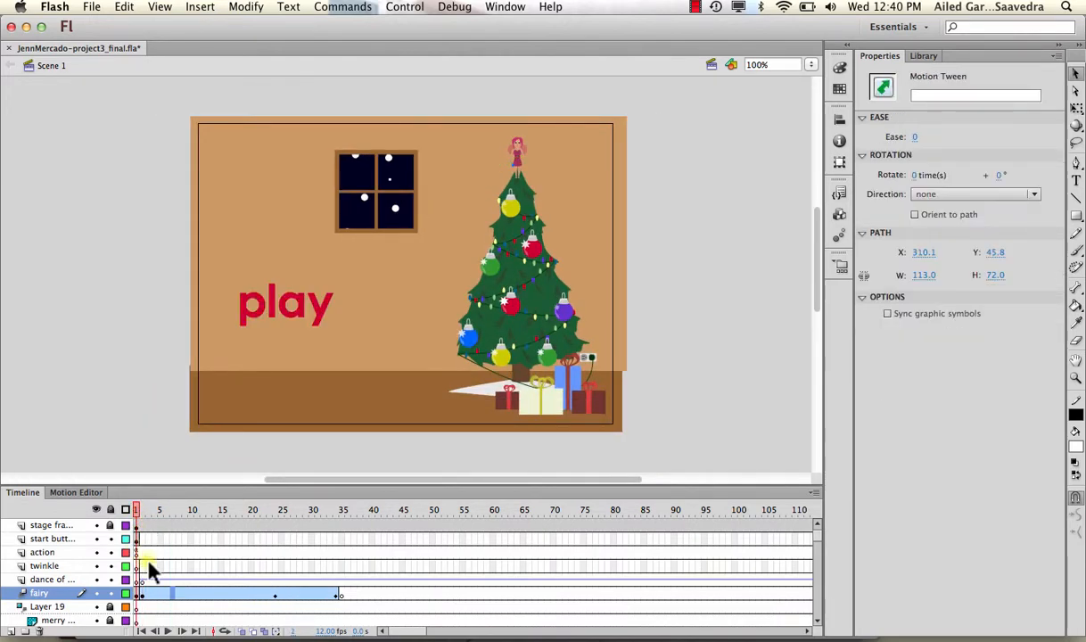
click(140, 509)
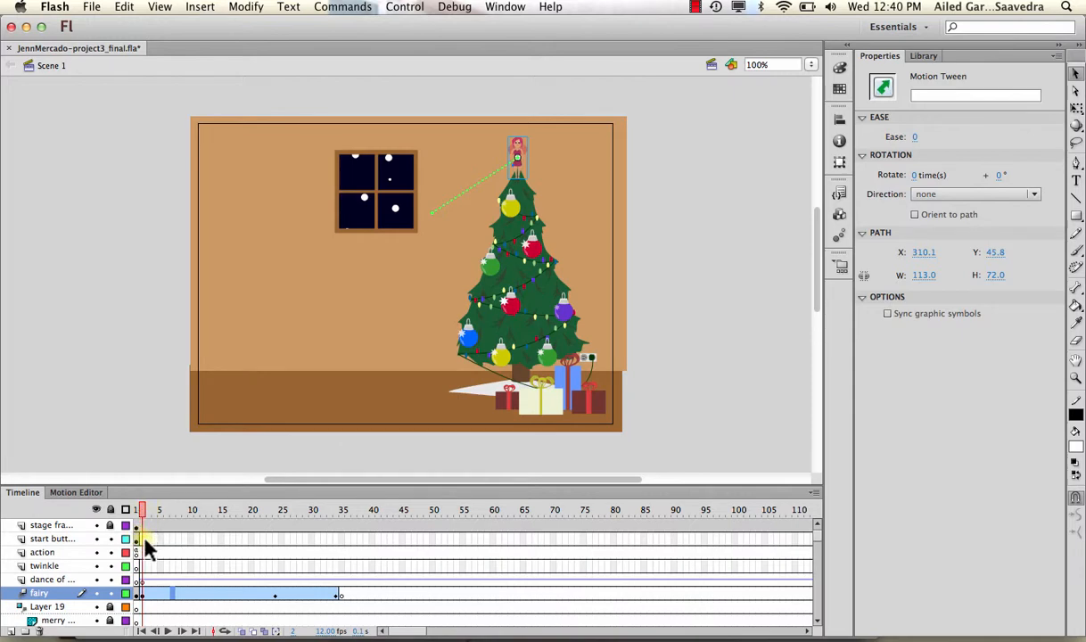
drag(146, 525, 197, 541)
Look through the timeline's layer list down to the zoom in layer and back to the ornament layers
scroll(213, 600, down, 10)
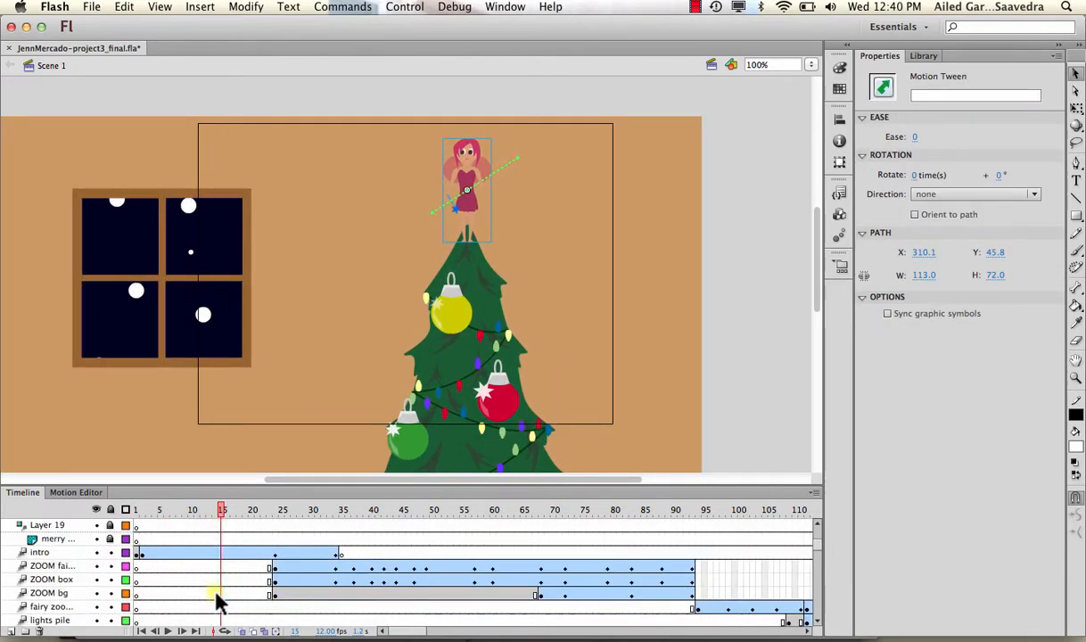
scroll(218, 600, up, 8)
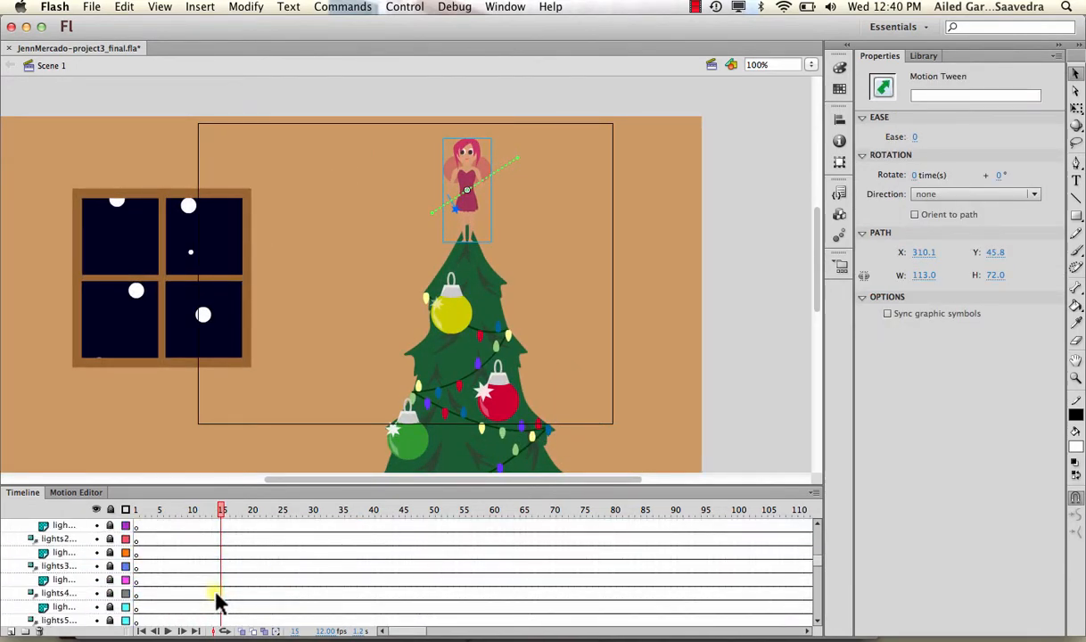
scroll(218, 600, down, 15)
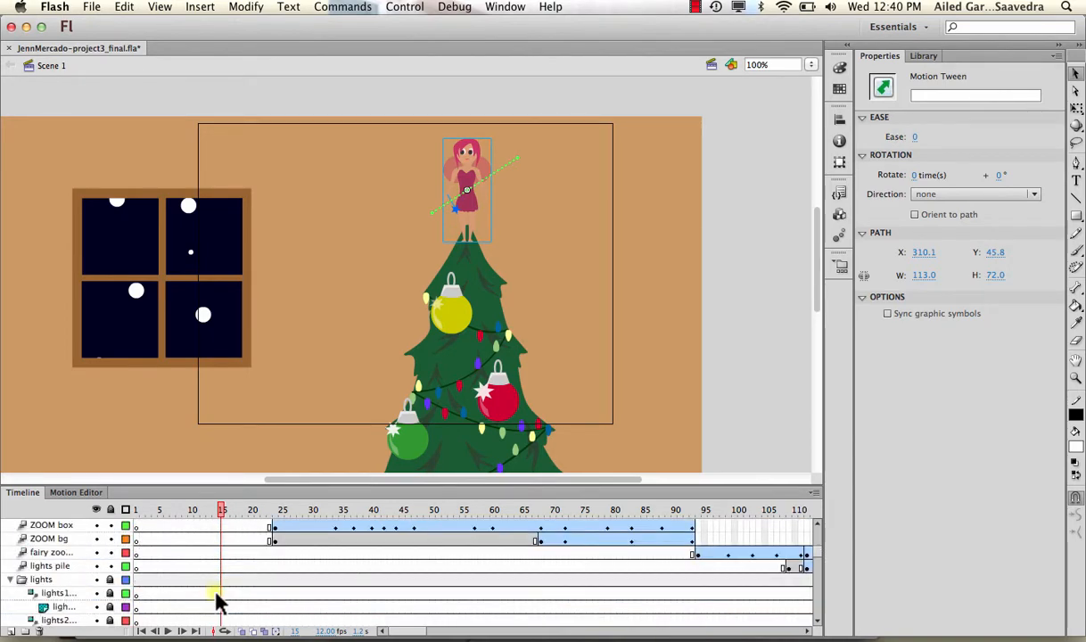
scroll(218, 600, down, 5)
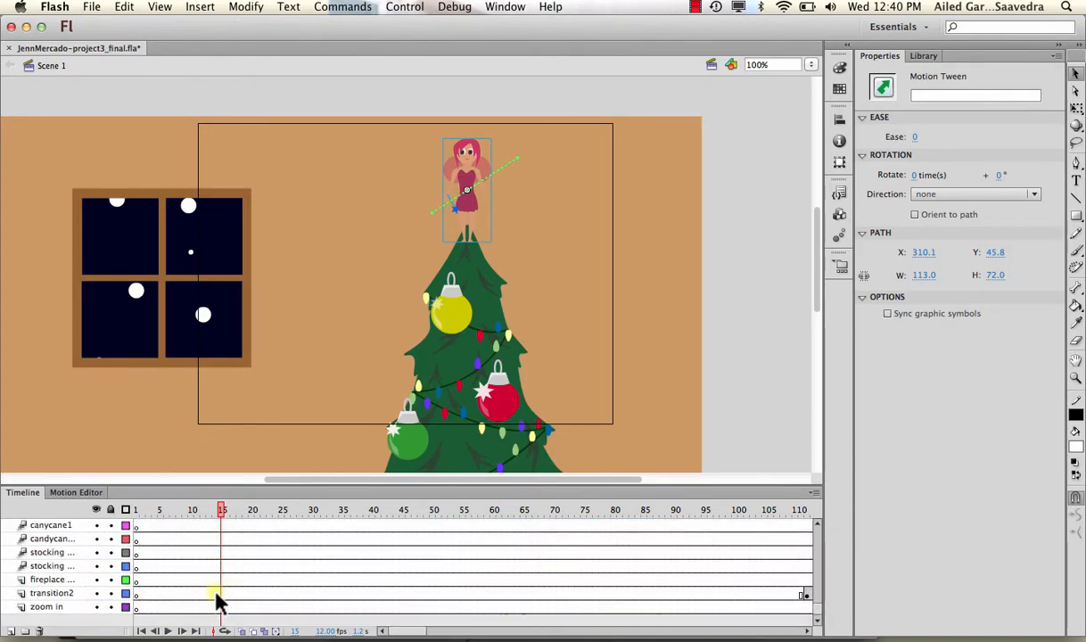
scroll(218, 600, up, 15)
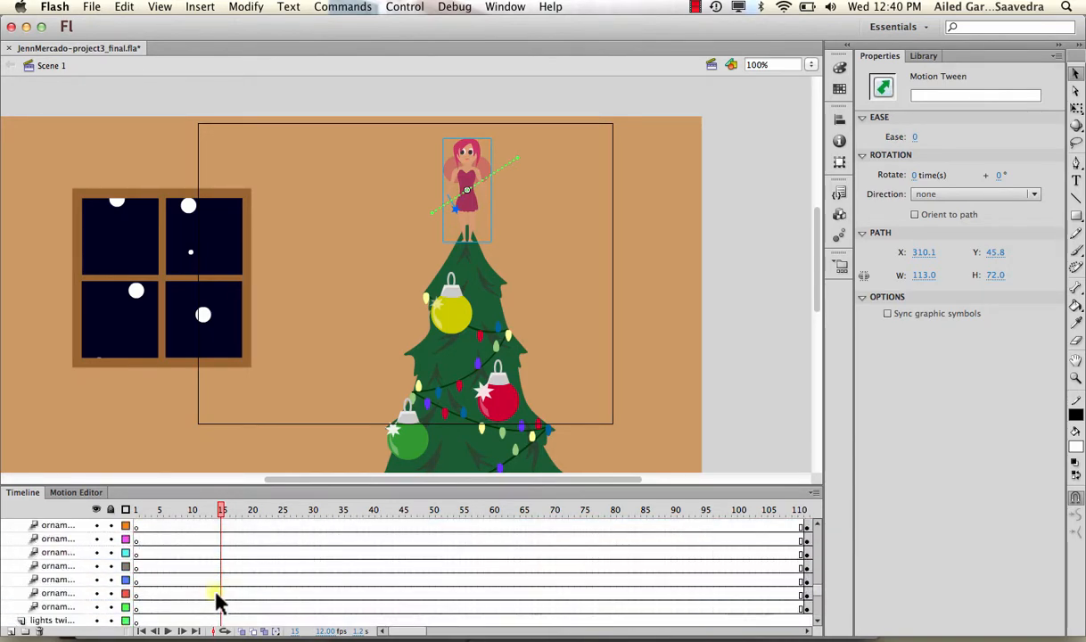
Preview the blink lights purple, christmas lights green and blink lights red symbols in the library
click(919, 57)
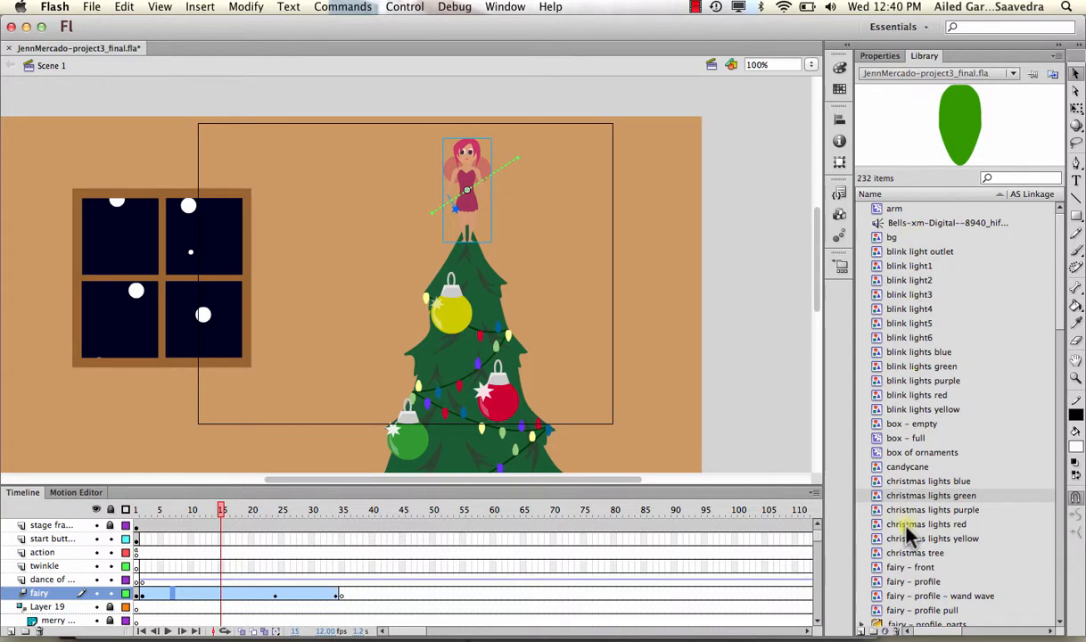
click(909, 380)
click(925, 496)
click(913, 396)
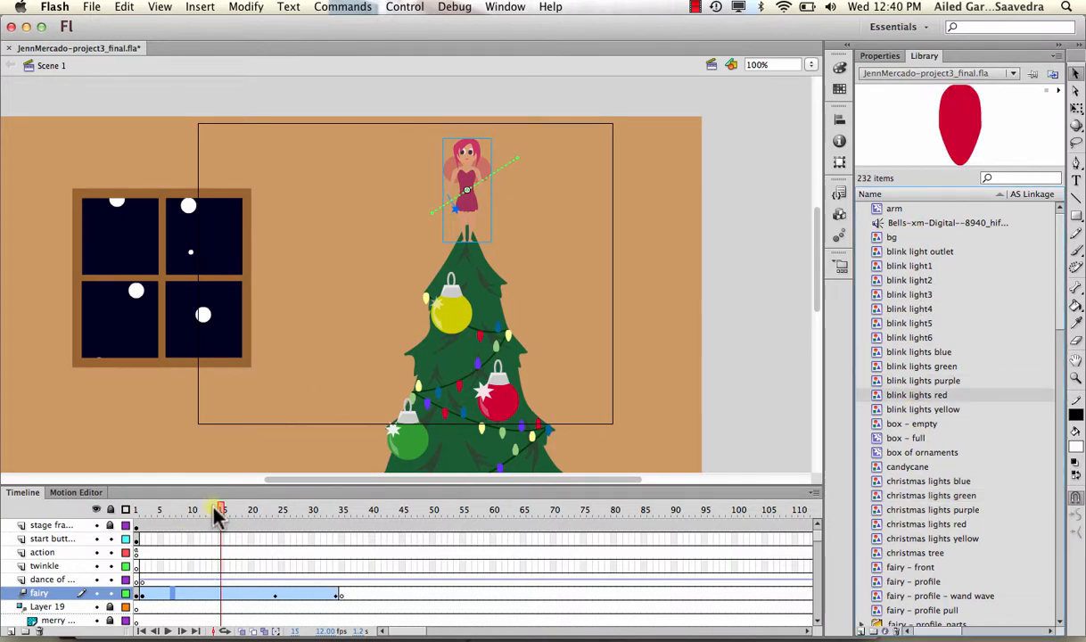
Move the playhead to frame 13 and look through the timeline layers, from the fairy layer down past the lights folder
drag(215, 512, 212, 509)
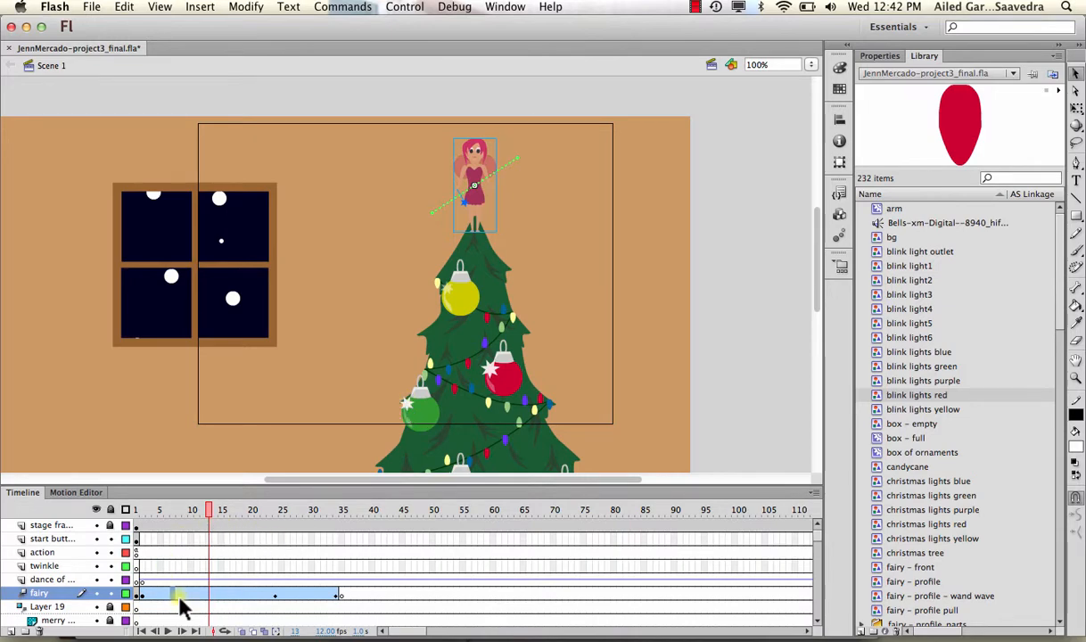
scroll(182, 597, down, 2)
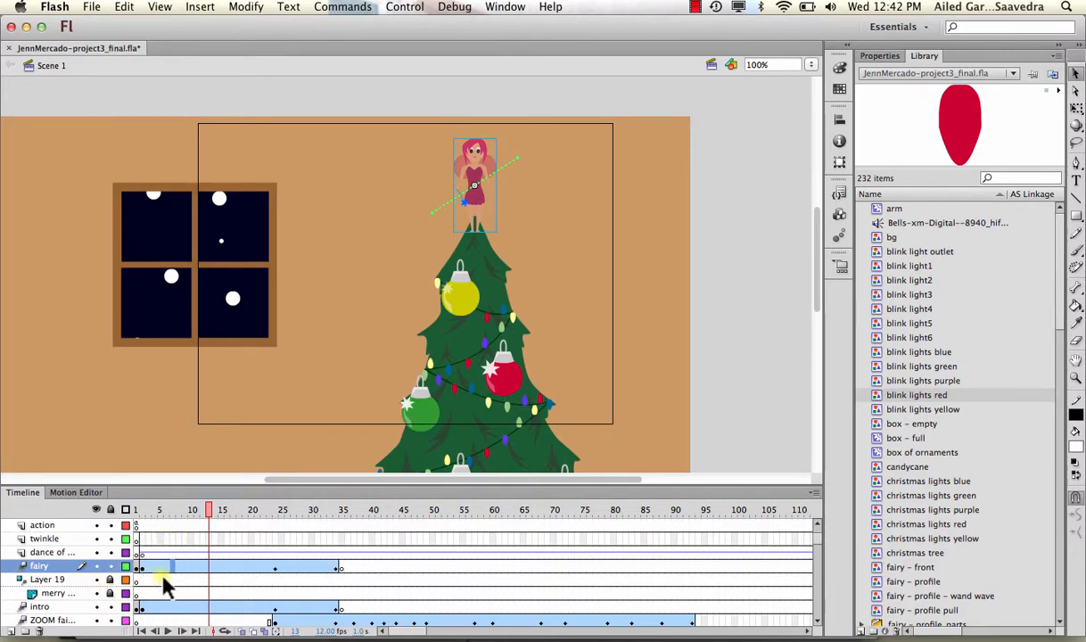
scroll(164, 582, down, 4)
scroll(165, 584, down, 2)
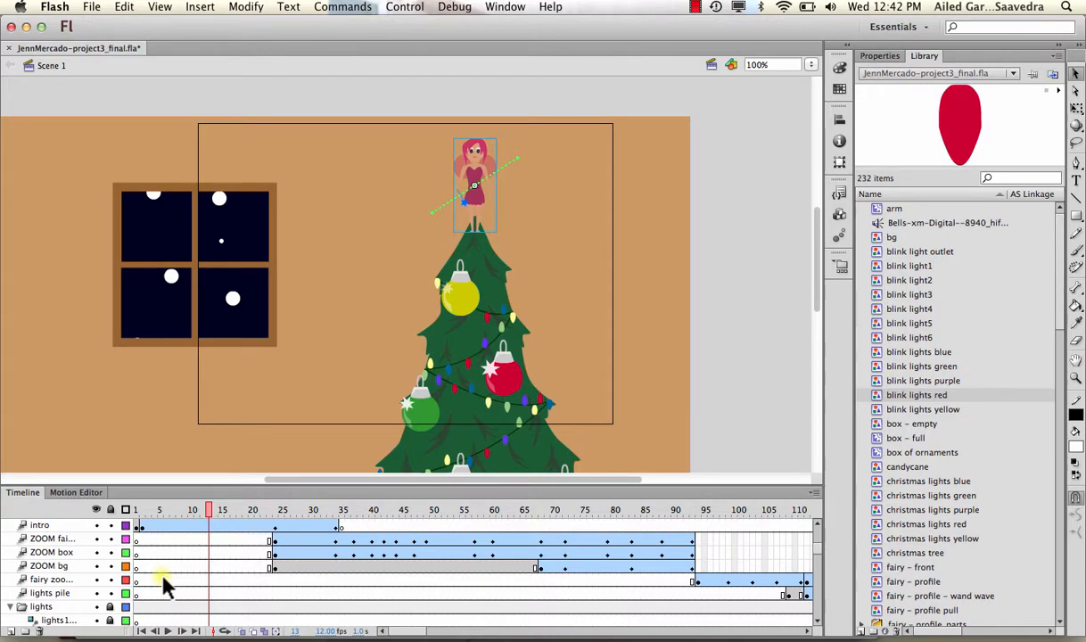
scroll(74, 557, down, 8)
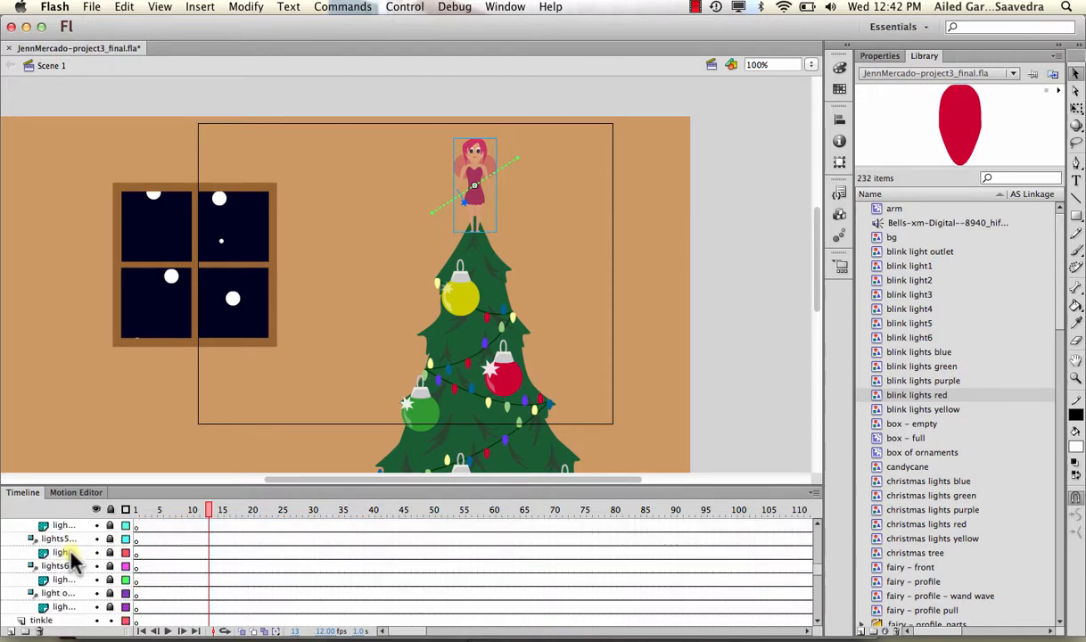
scroll(74, 558, up, 10)
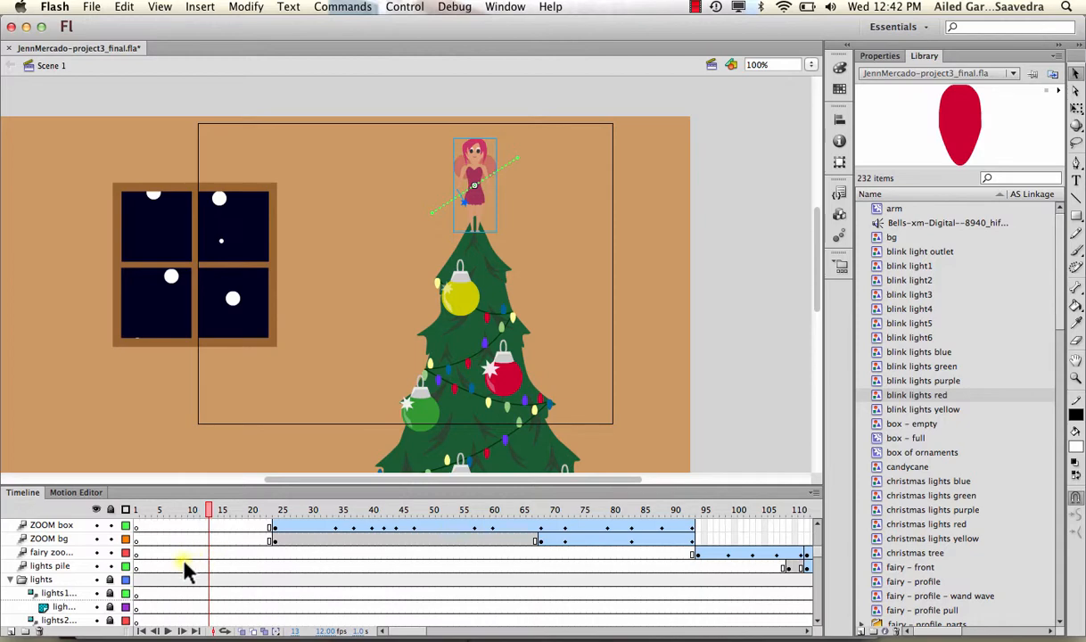
scroll(184, 564, down, 3)
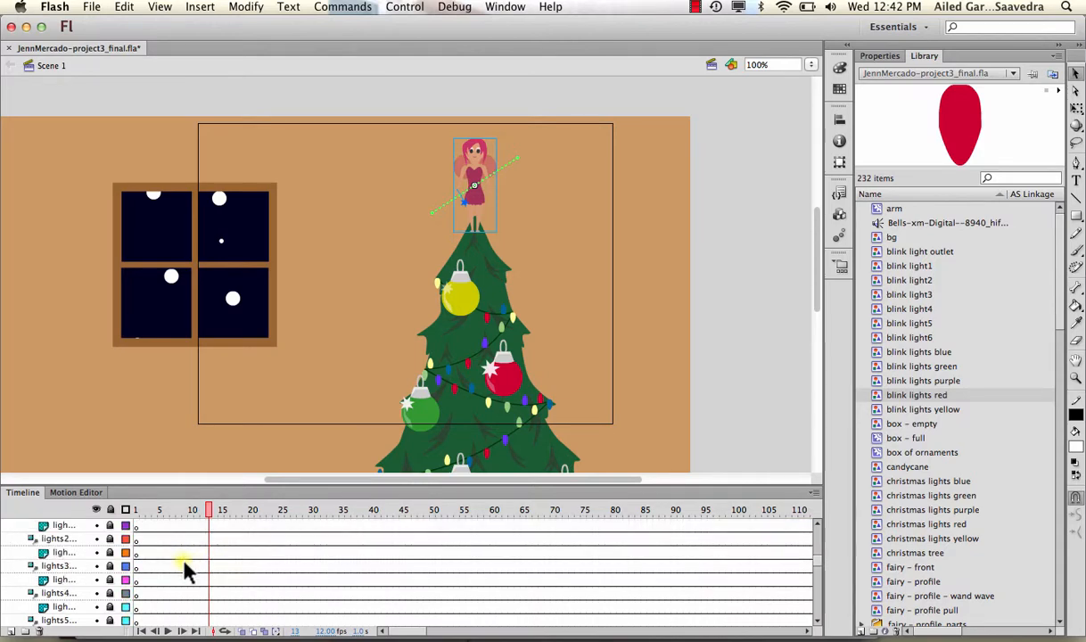
scroll(185, 563, up, 5)
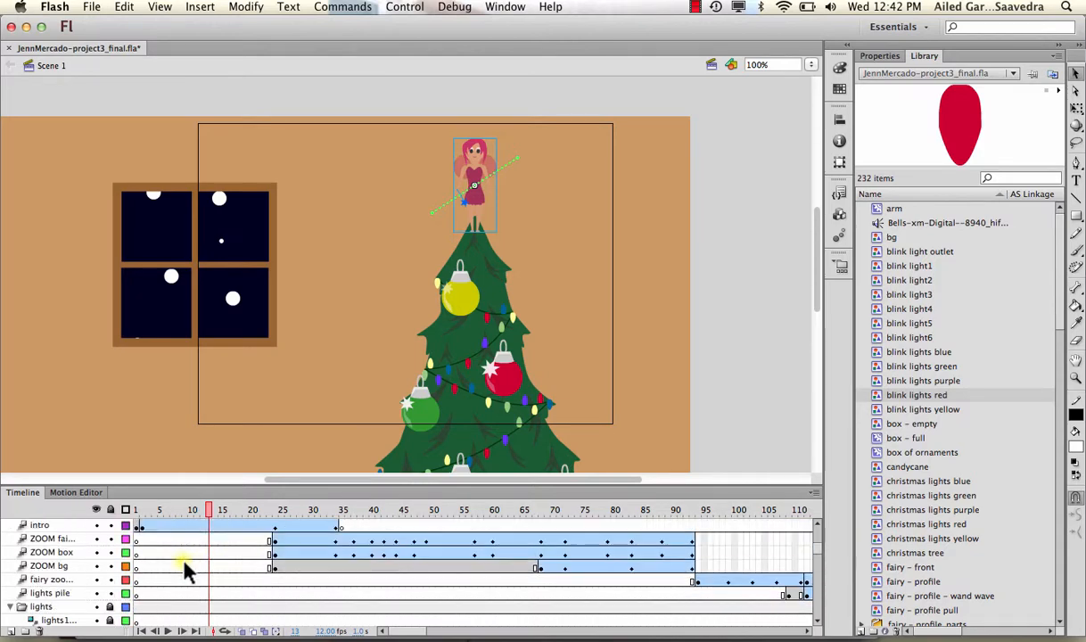
Inspect frame 28 of the ZOOM bg layer and the ZOOM fairy layer's motion tween between frames 30 and 36
click(300, 568)
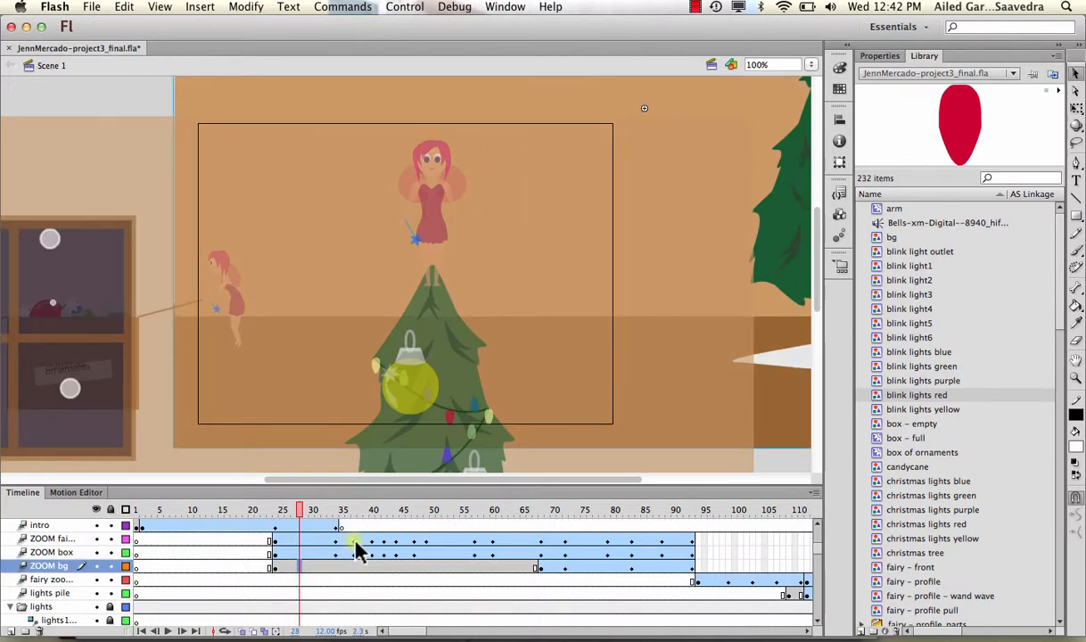
click(355, 542)
click(331, 541)
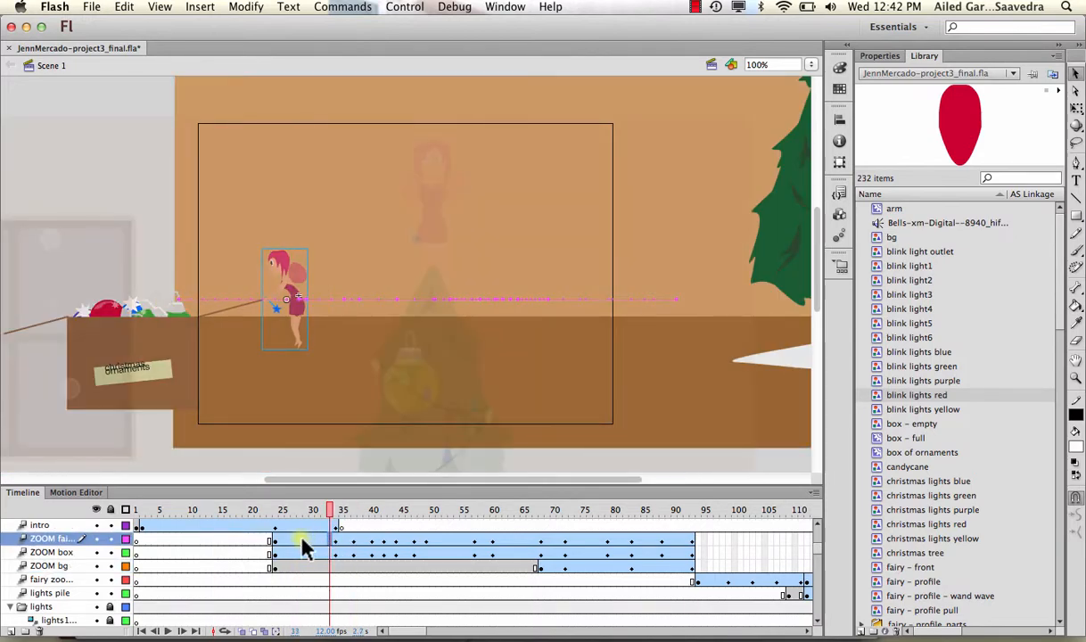
mouse_move(334, 514)
mouse_down()
mouse_move(388, 515)
mouse_move(348, 509)
mouse_up()
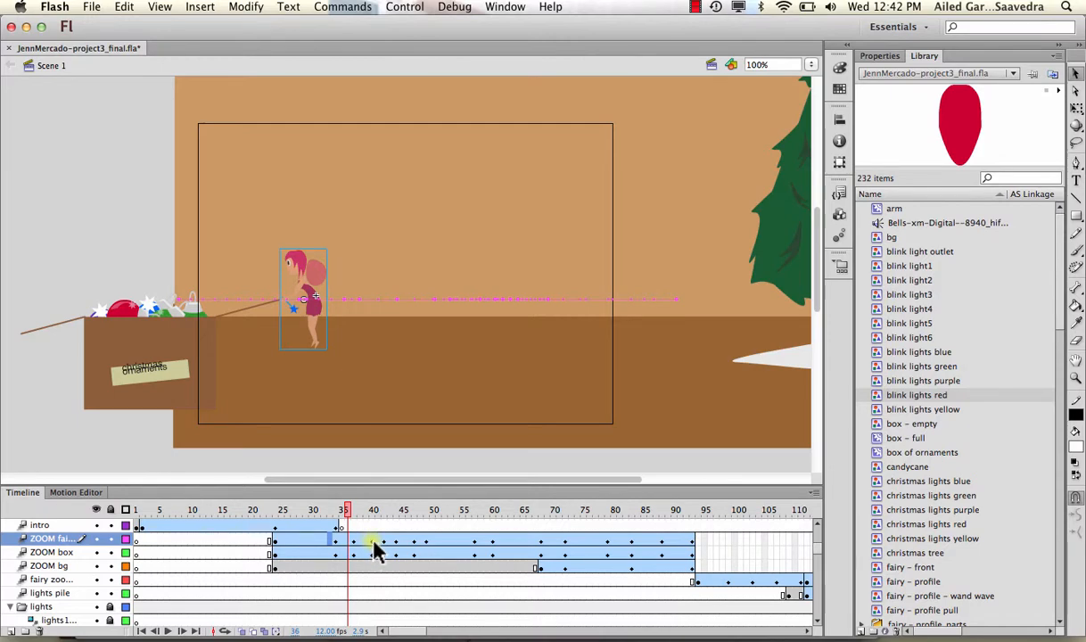
click(314, 540)
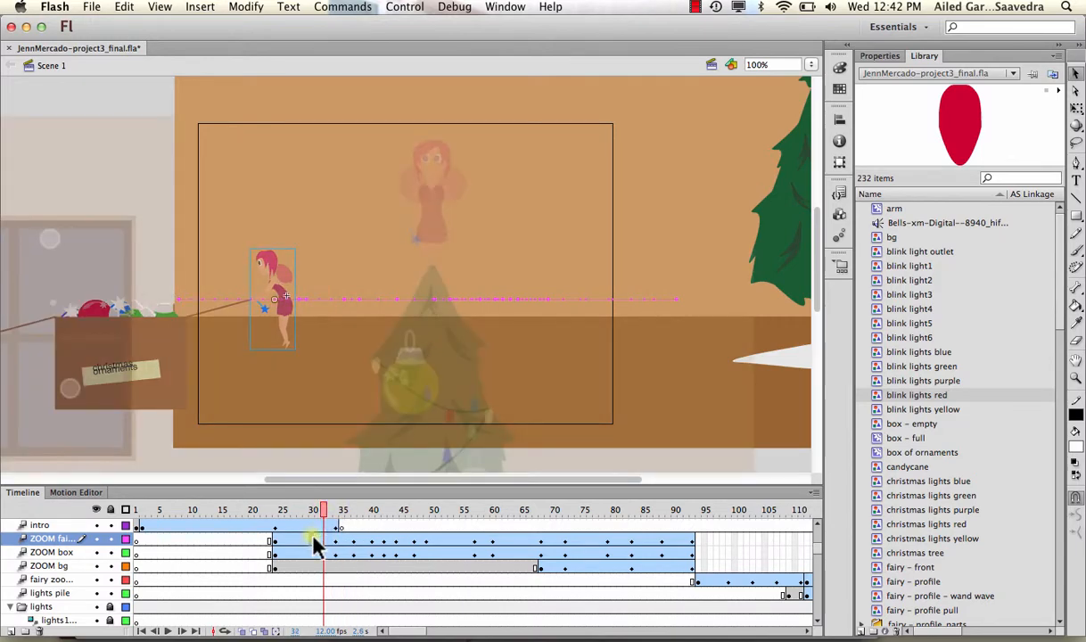
click(313, 538)
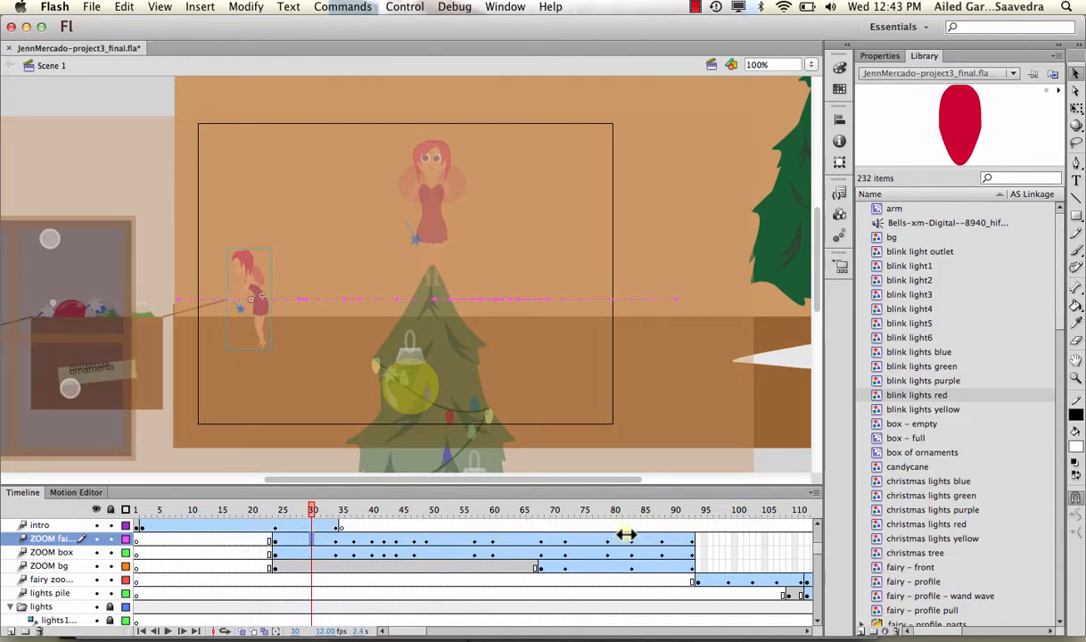
click(307, 535)
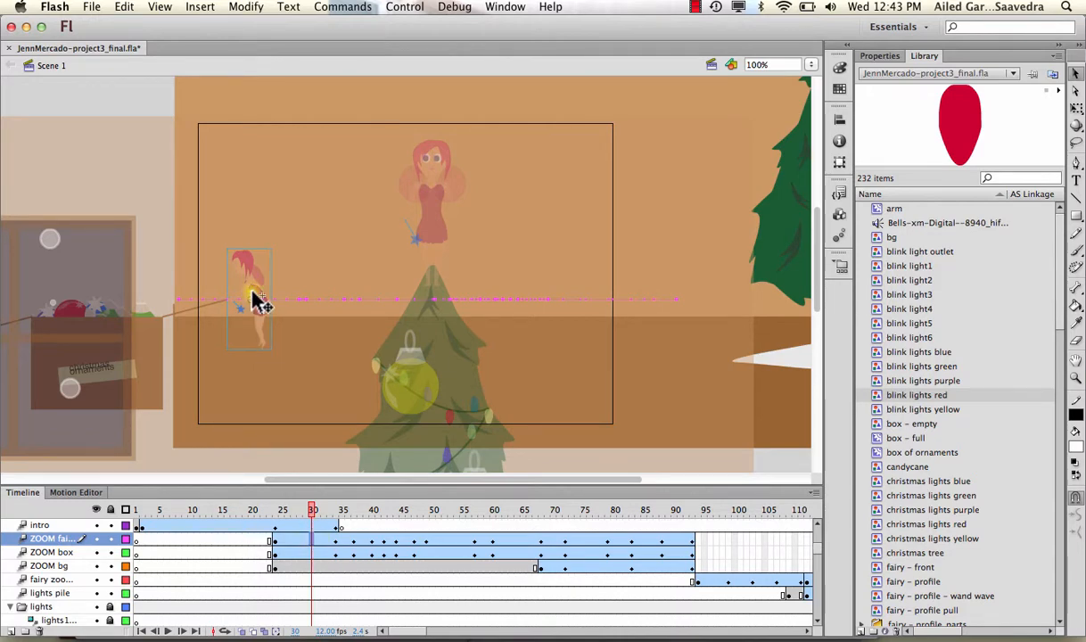
Move the intro layer's artwork upward at frame 30, and scrub the playhead back to frame 28
drag(252, 294, 257, 262)
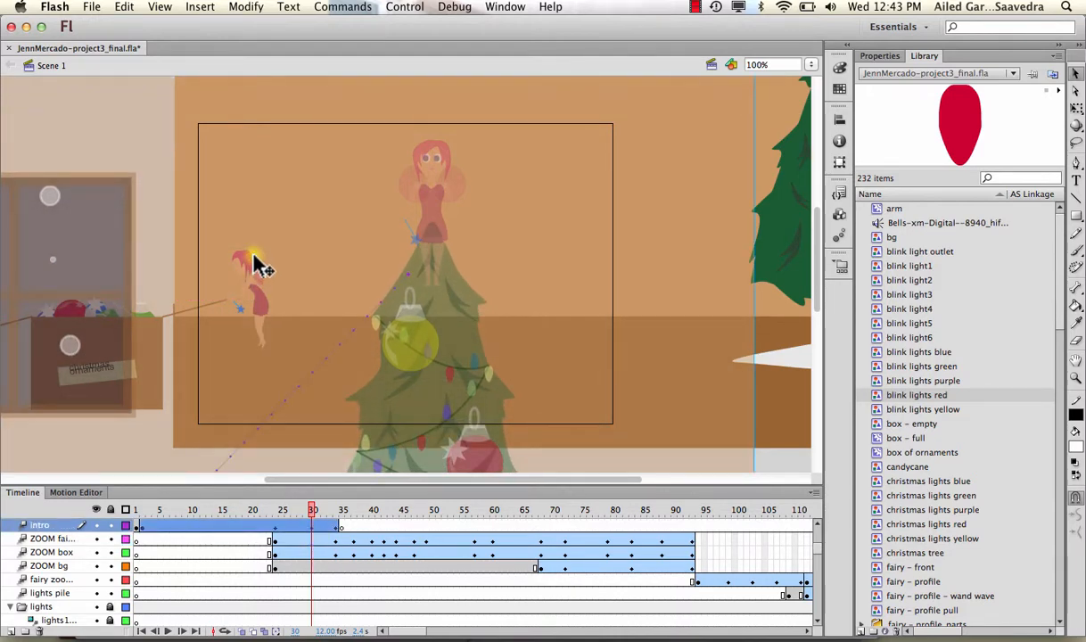
click(310, 509)
drag(275, 515, 300, 510)
scroll(305, 577, up, 3)
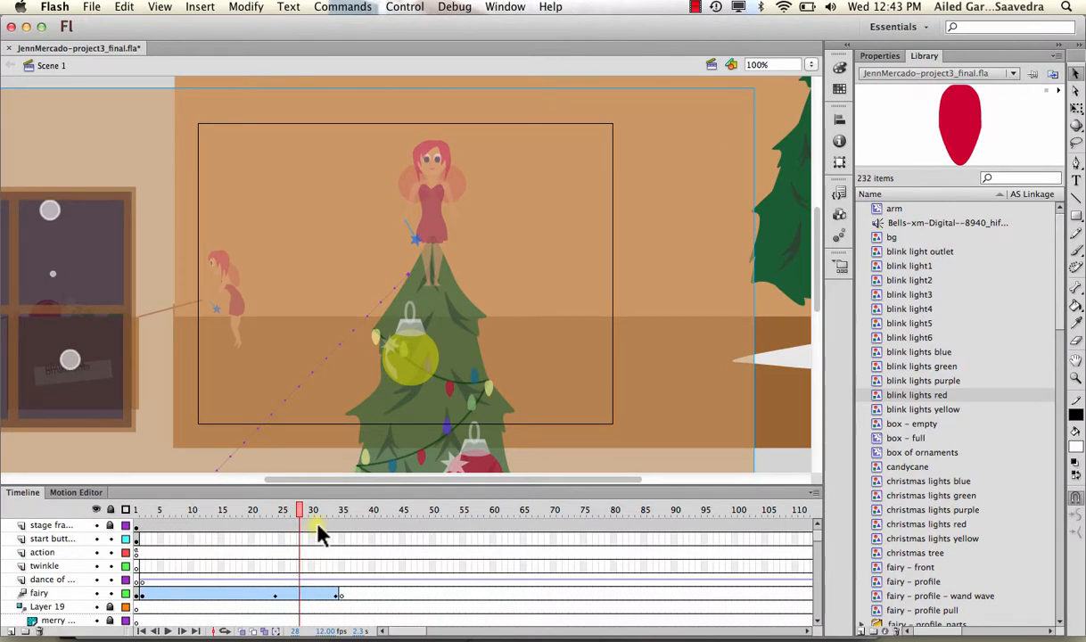
scroll(317, 531, down, 3)
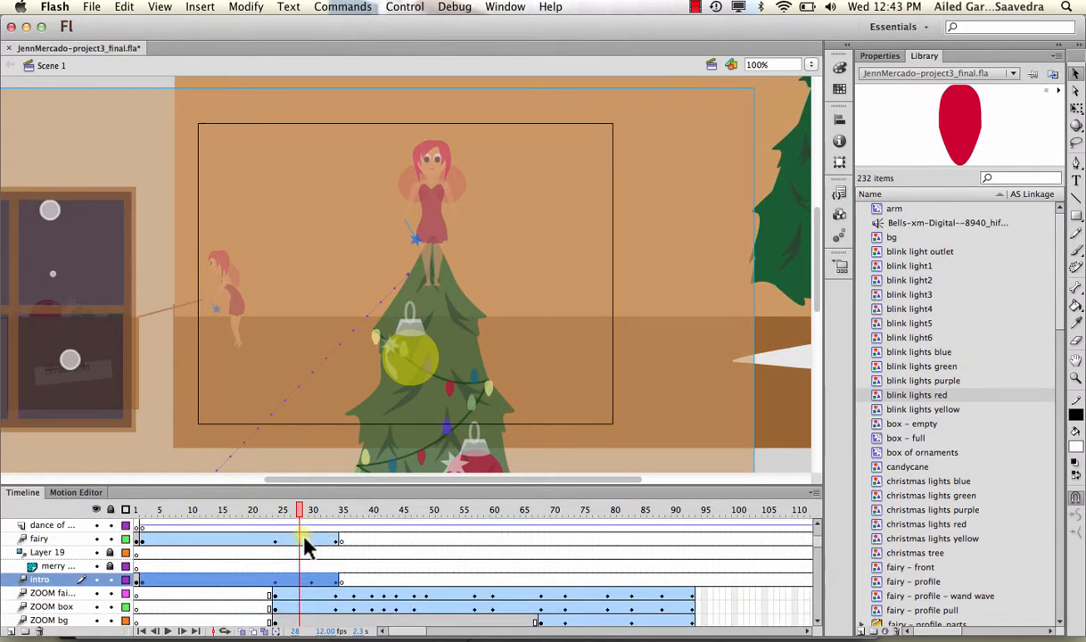
Select frame 29 of the fairy layer and follow that layer's frames along the timeline to the animation's end at frame 595
click(305, 540)
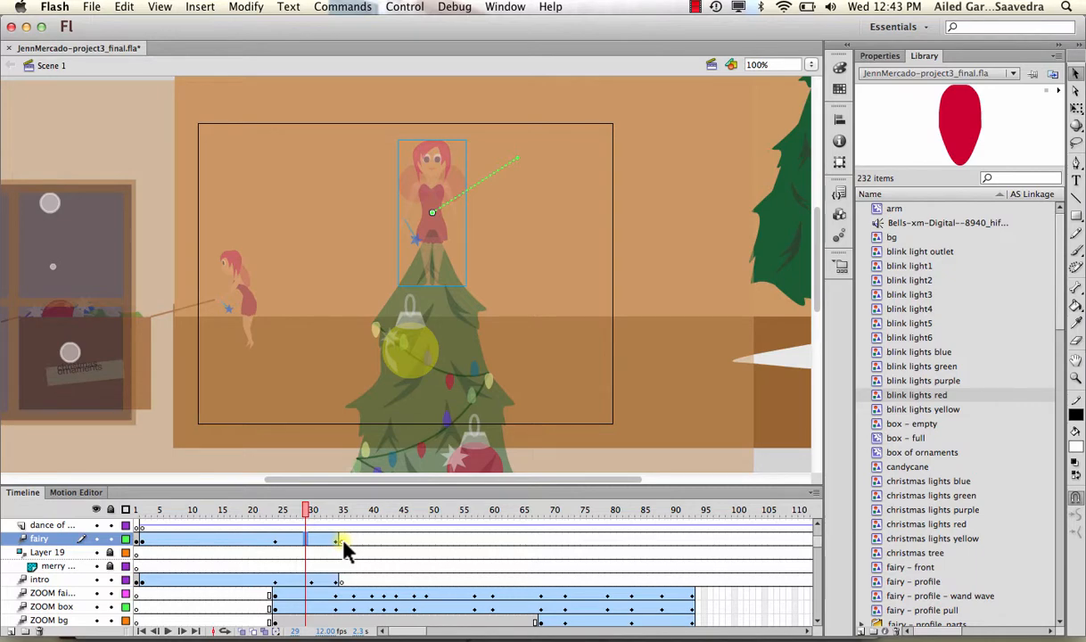
scroll(344, 546, right, 5)
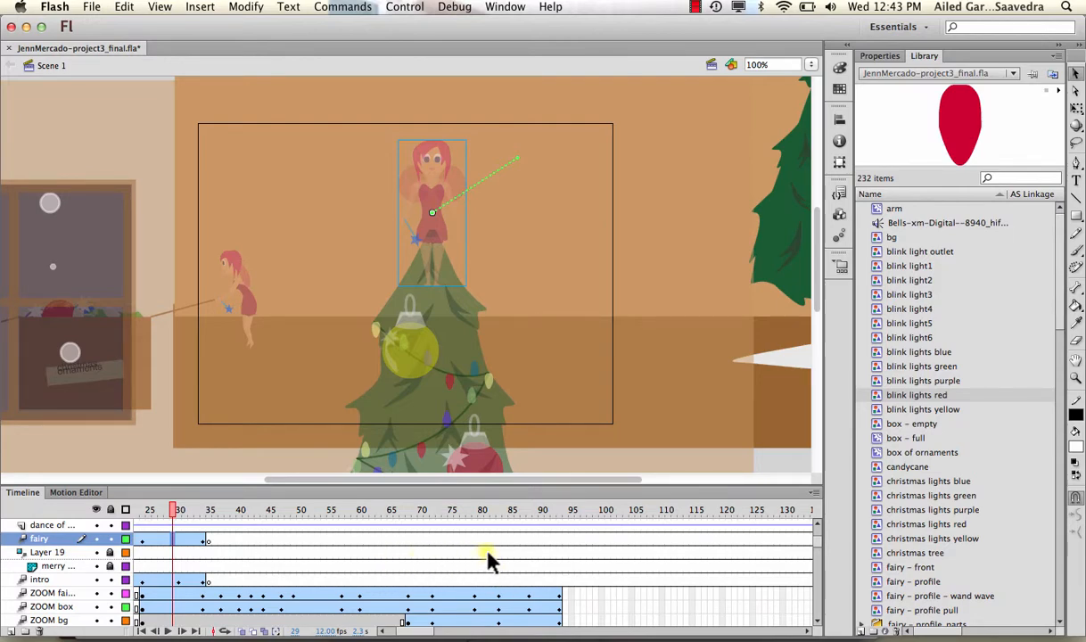
scroll(489, 559, left, 5)
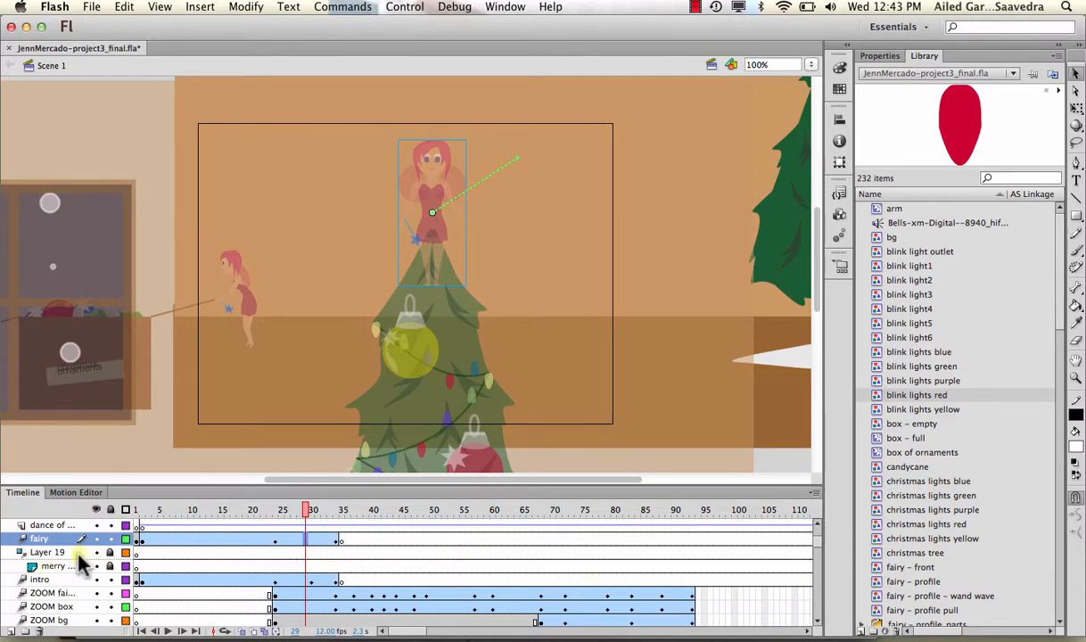
click(106, 552)
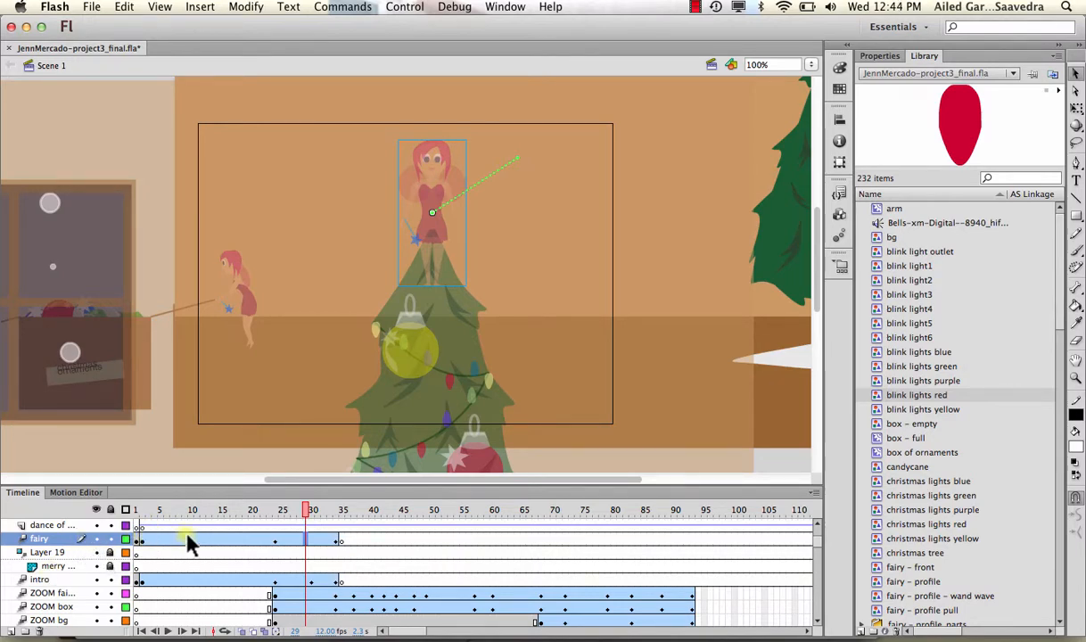
scroll(343, 545, right, 20)
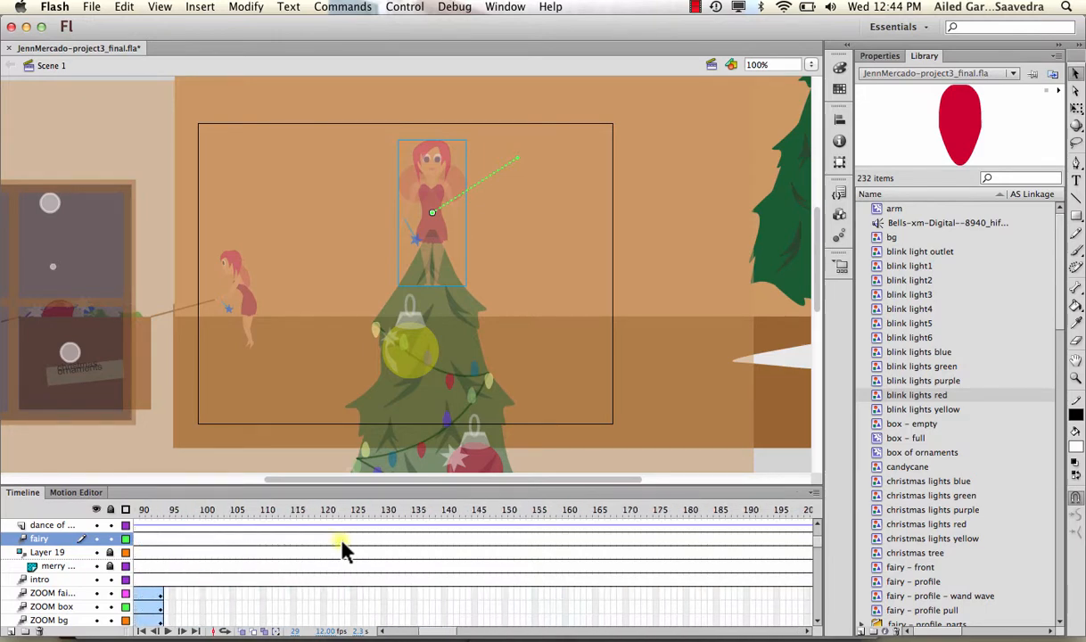
scroll(343, 545, right, 18)
scroll(343, 545, left, 12)
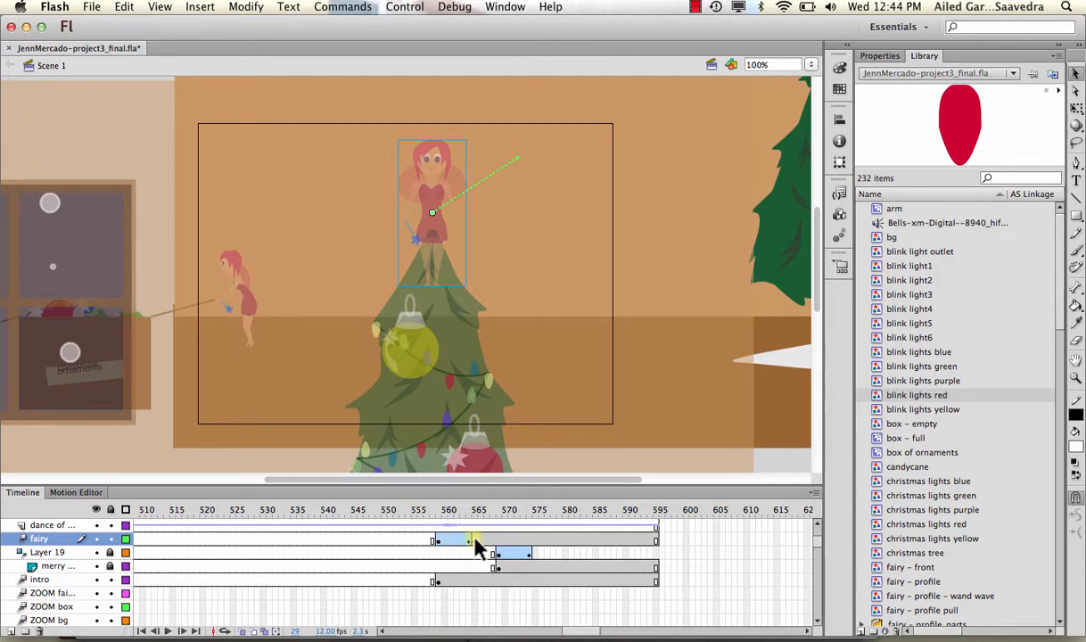
Scrub the playhead to frame 578 and back to frame 540, and play the ending on the stage
drag(416, 510, 549, 519)
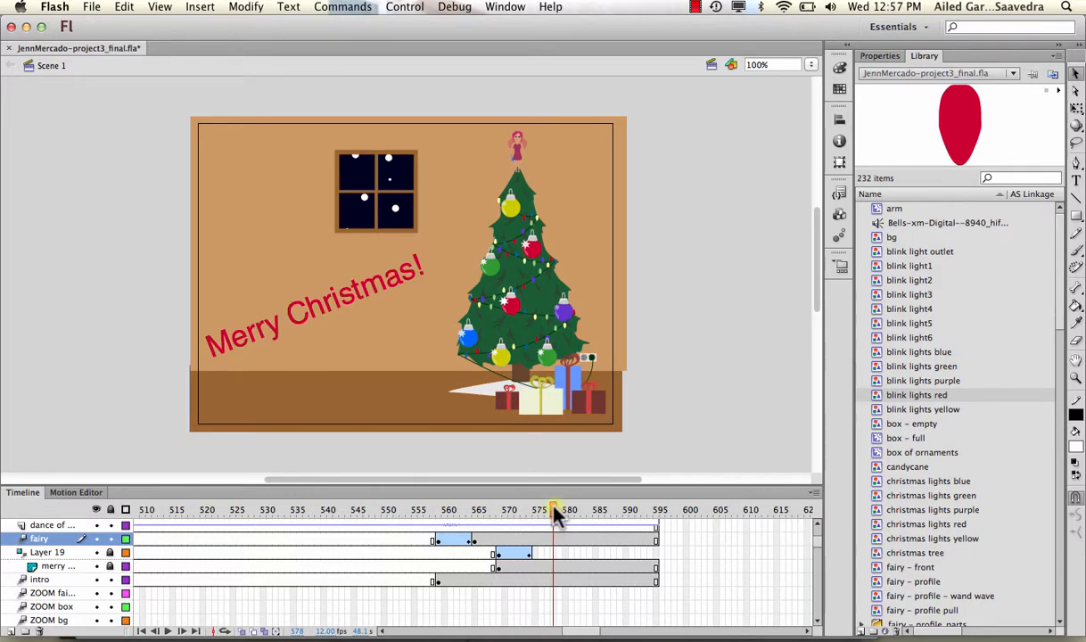
drag(554, 515, 328, 518)
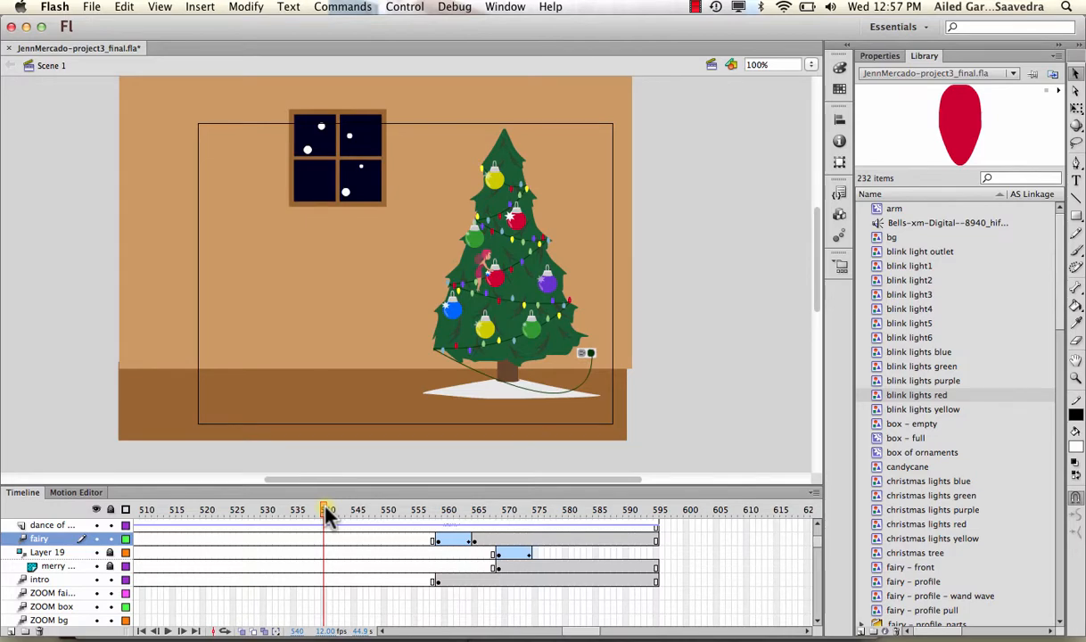
key(Return)
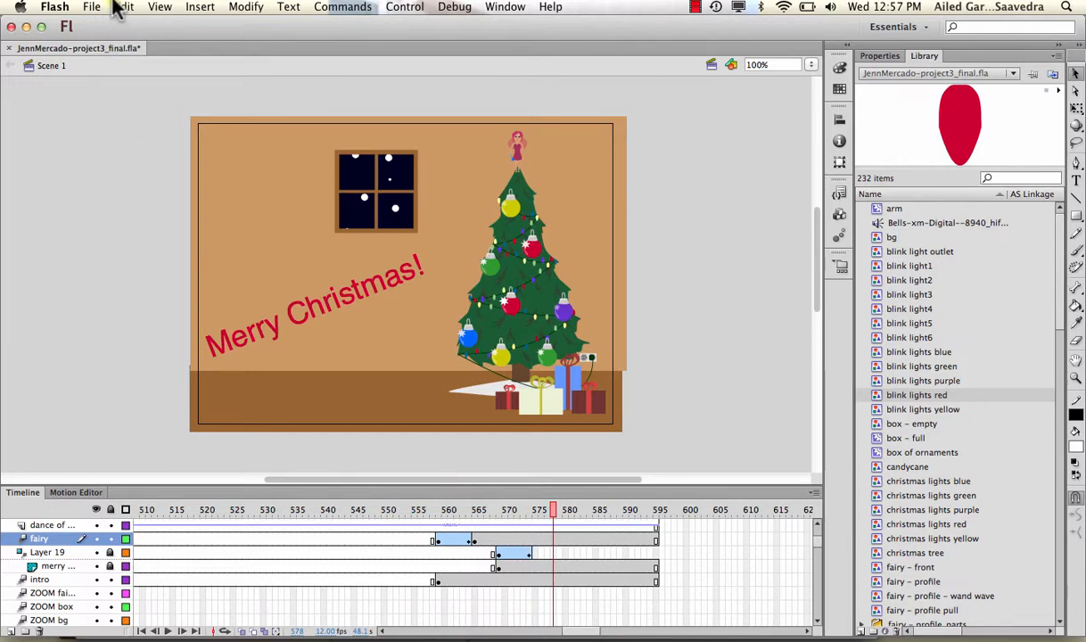
Publish a Flash preview of the movie, start it with its play text, and close the preview after watching
click(94, 7)
mouse_move(134, 266)
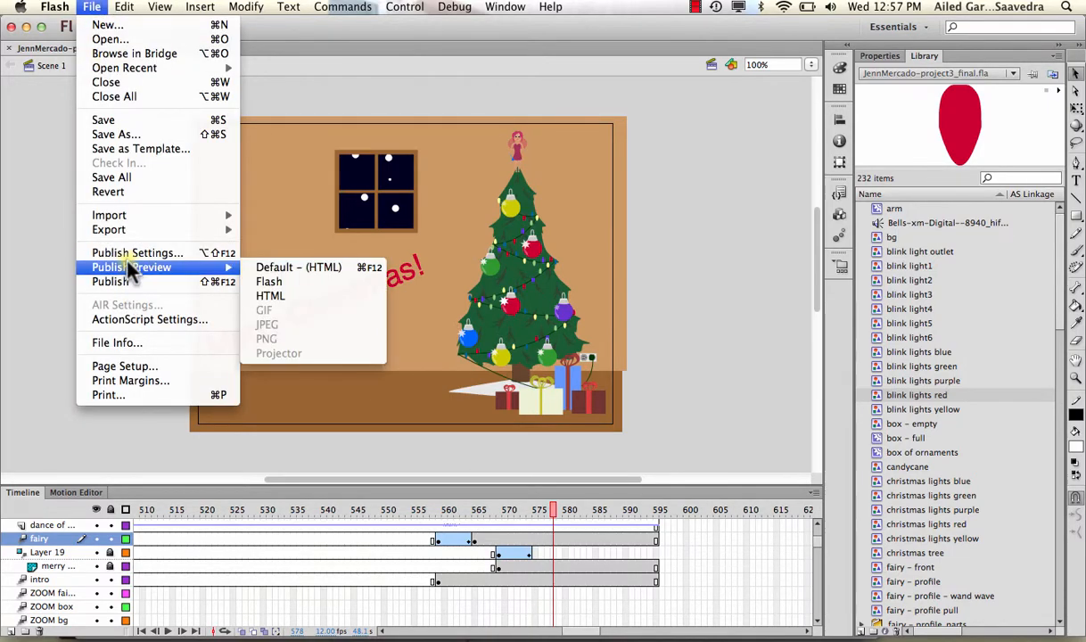
click(270, 282)
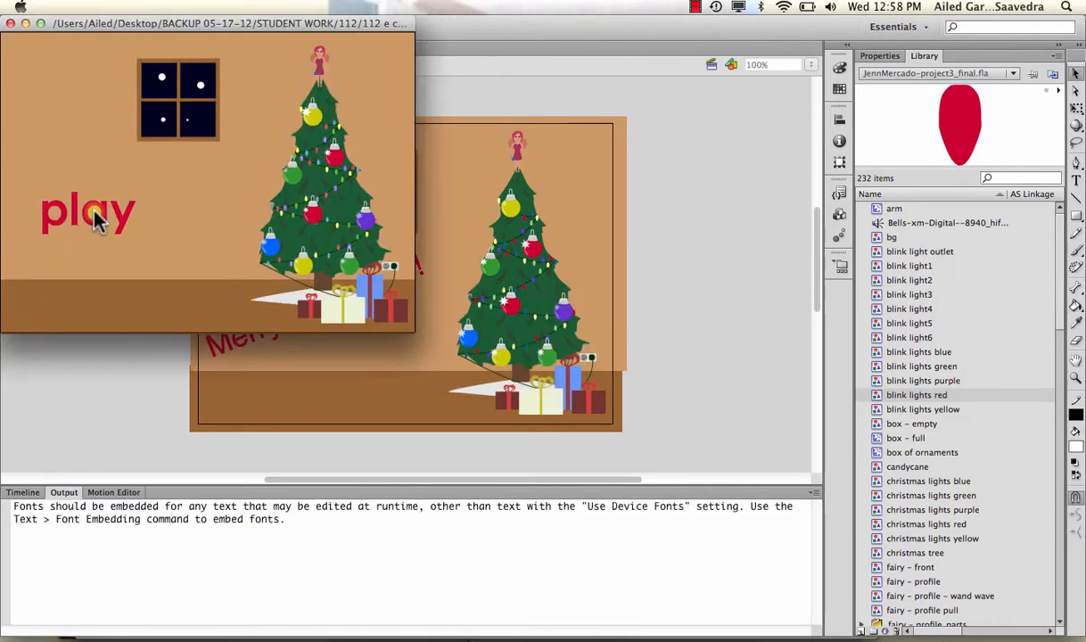
click(92, 216)
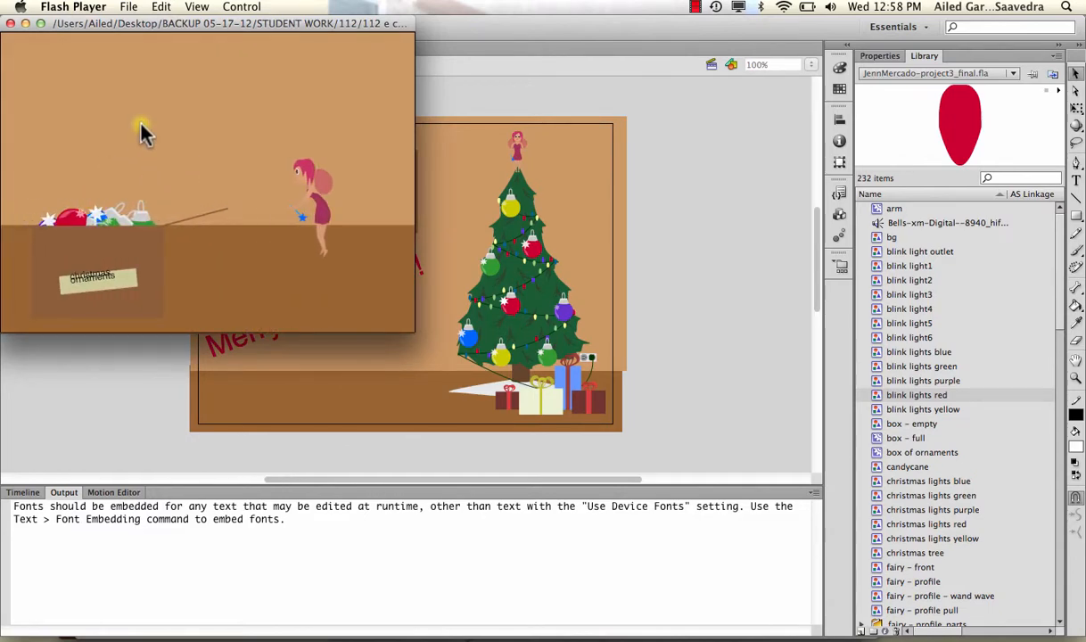
click(10, 22)
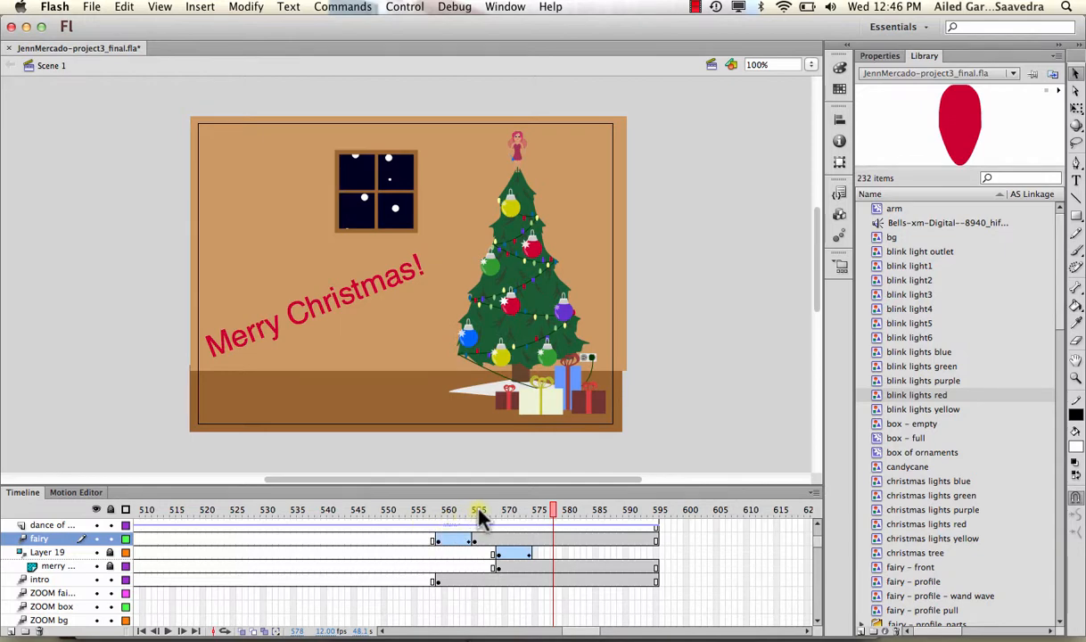
Scrub the playhead back from the Merry Christmas ending to about frame 522, with the fairy layer selected
click(479, 540)
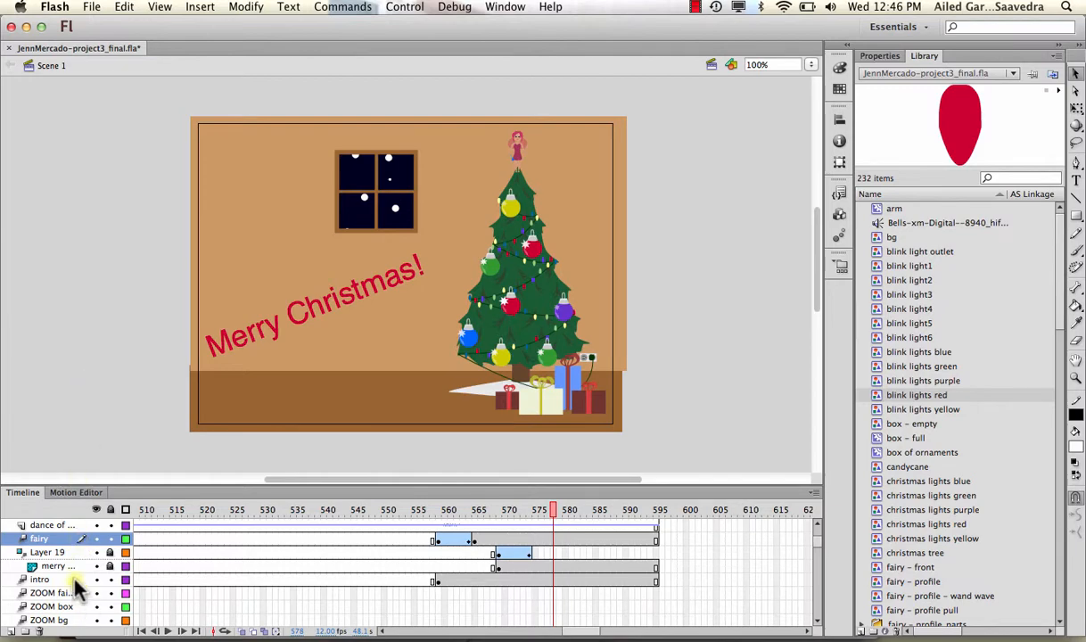
drag(143, 510, 166, 516)
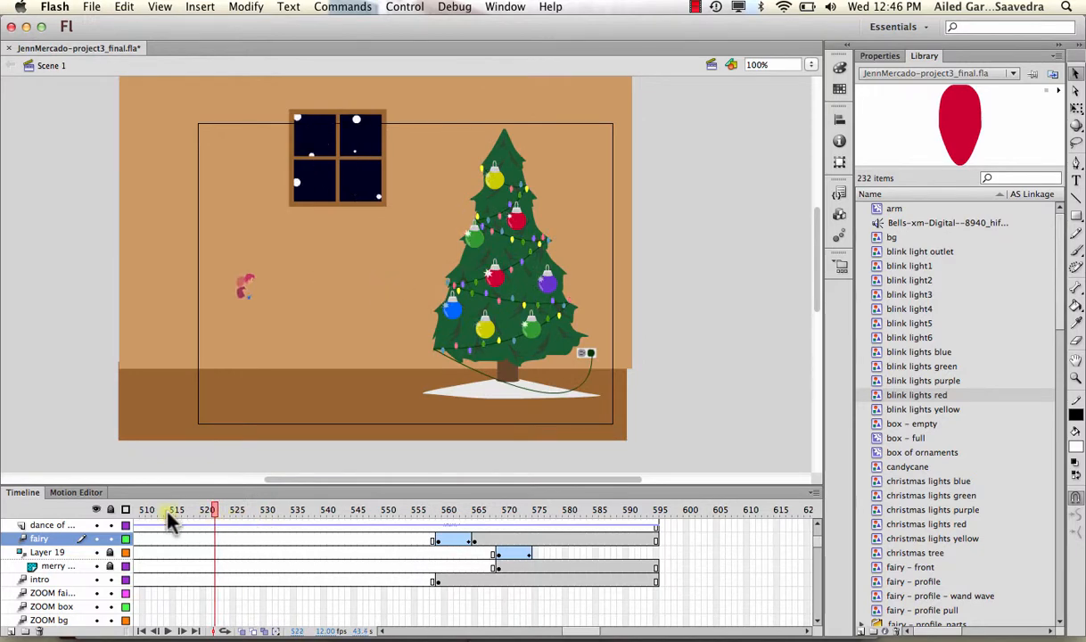